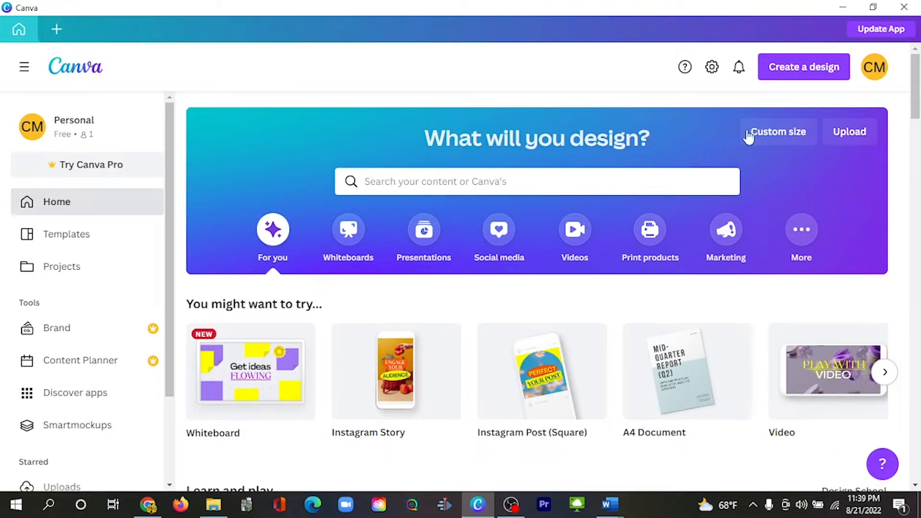
# - Create a blank custom-size design 1920 px wide and 1080 px high
pyautogui.click(782, 137)
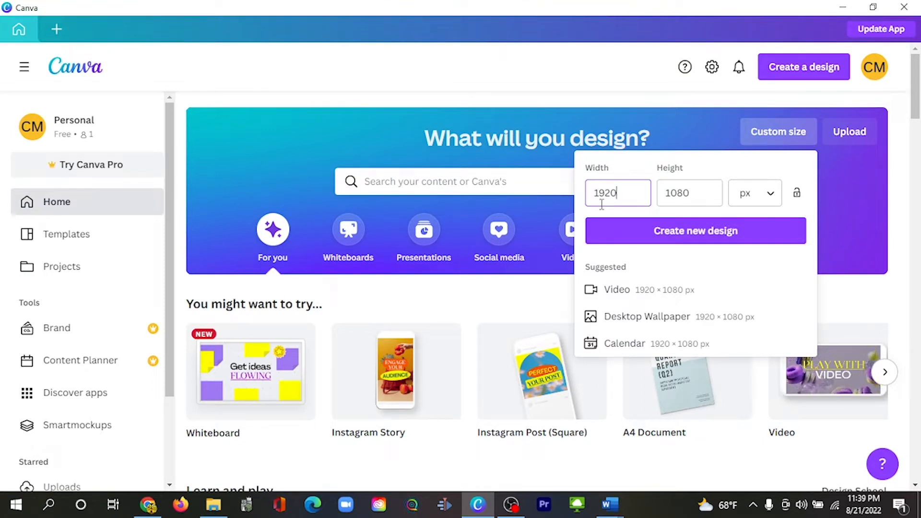
pyautogui.click(682, 235)
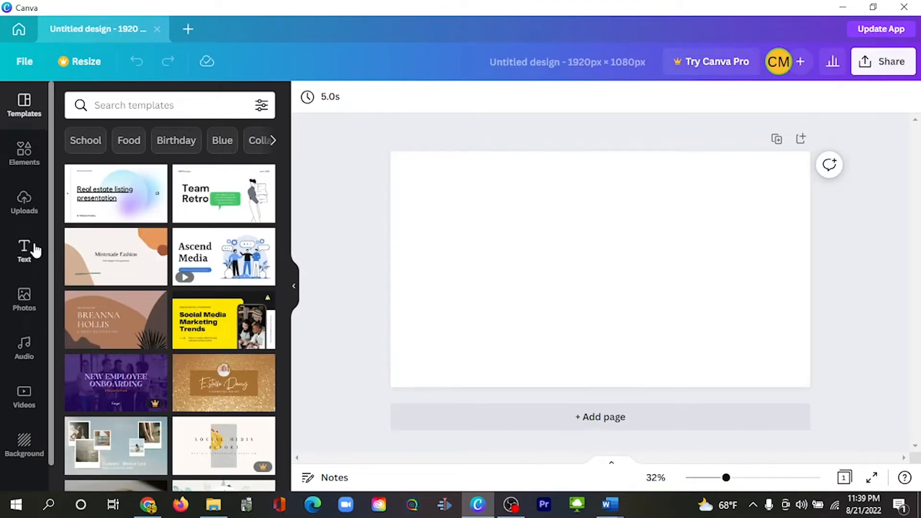
# - Add the $750 PayPal gift card image from the uploaded images to the blank page
pyautogui.click(23, 201)
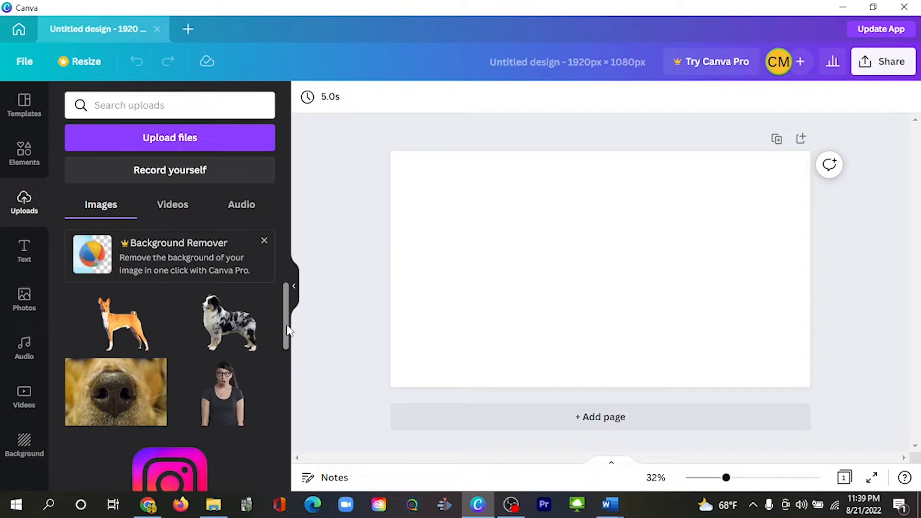
pyautogui.moveTo(286, 331); pyautogui.dragTo(290, 382)
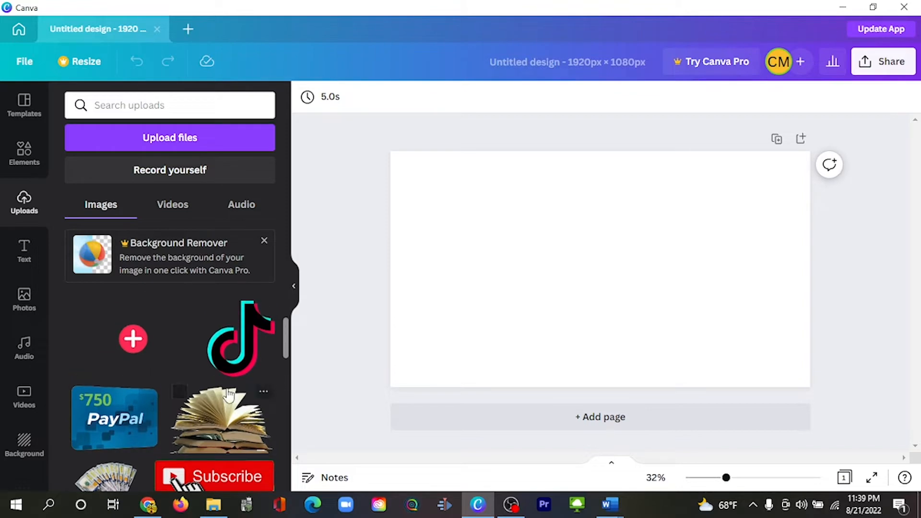
pyautogui.click(121, 423)
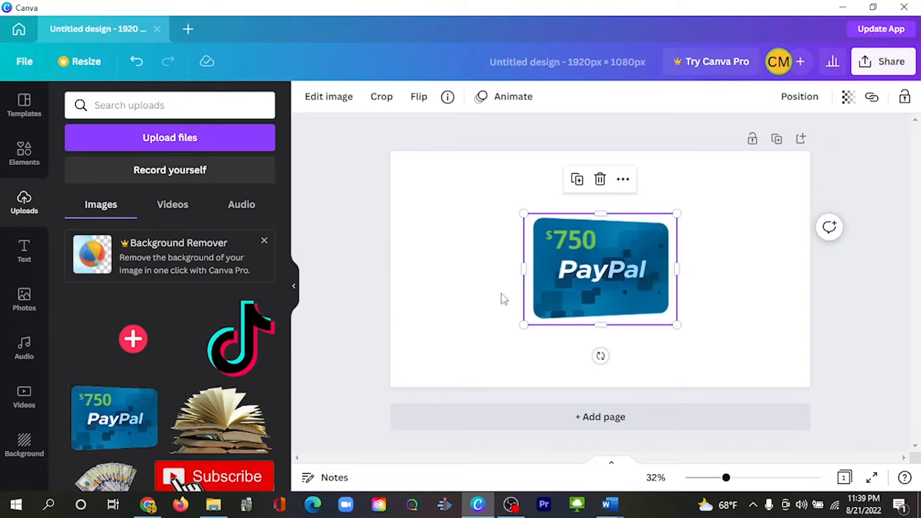
pyautogui.click(773, 326)
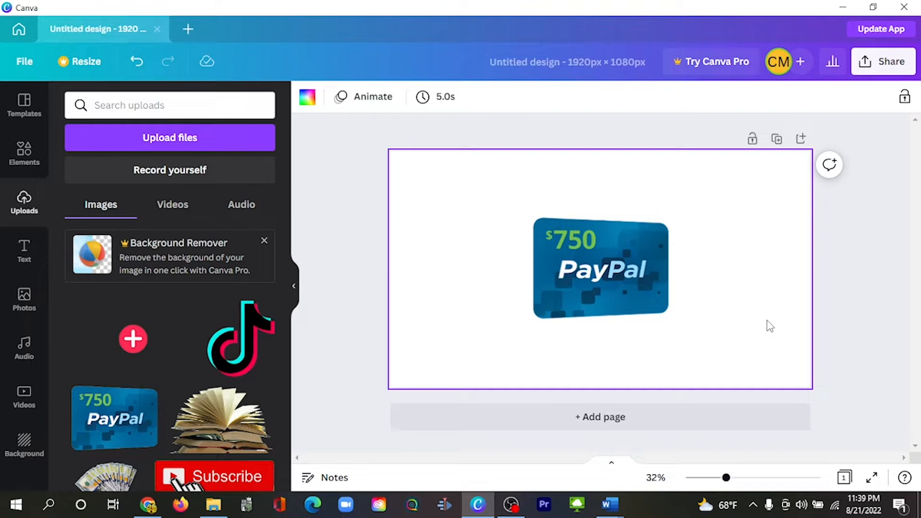
# - Crop the PayPal card image on all sides to a rectangle just around its $750 and PayPal lettering, and apply the crop
pyautogui.click(644, 280)
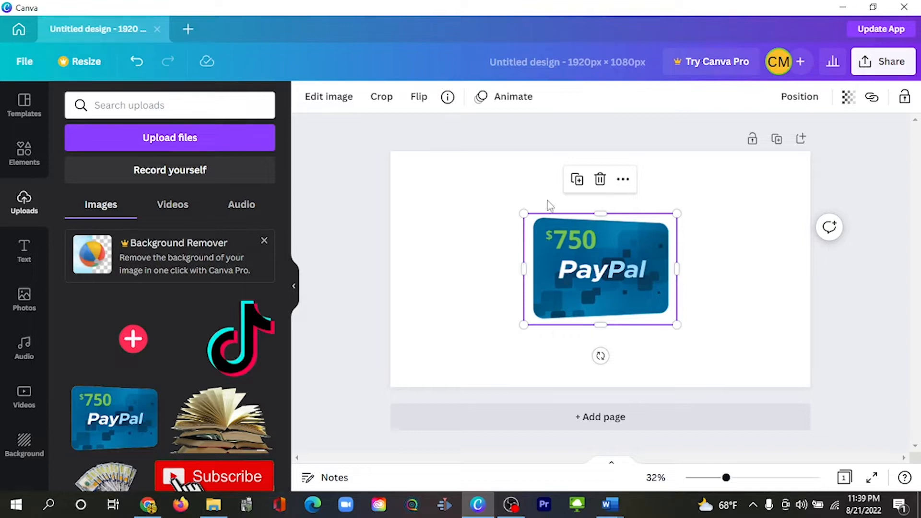
pyautogui.click(379, 100)
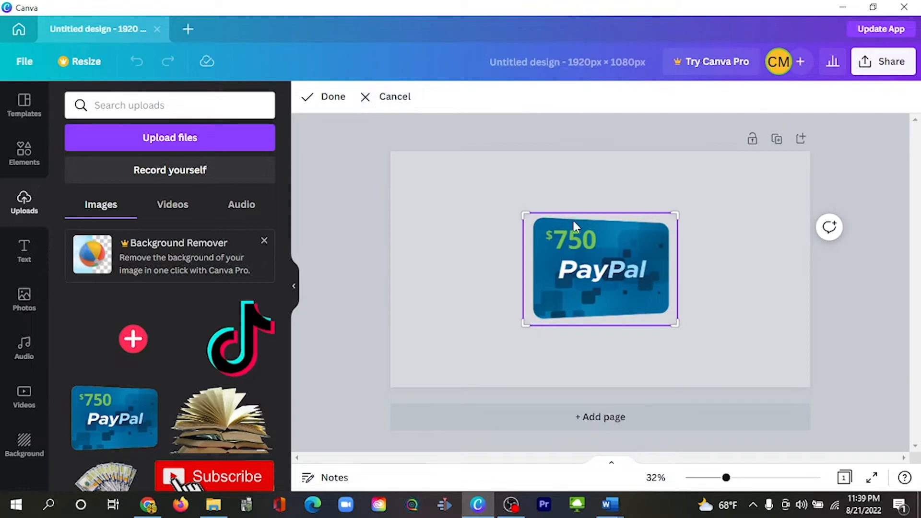
pyautogui.moveTo(526, 215); pyautogui.dragTo(537, 226)
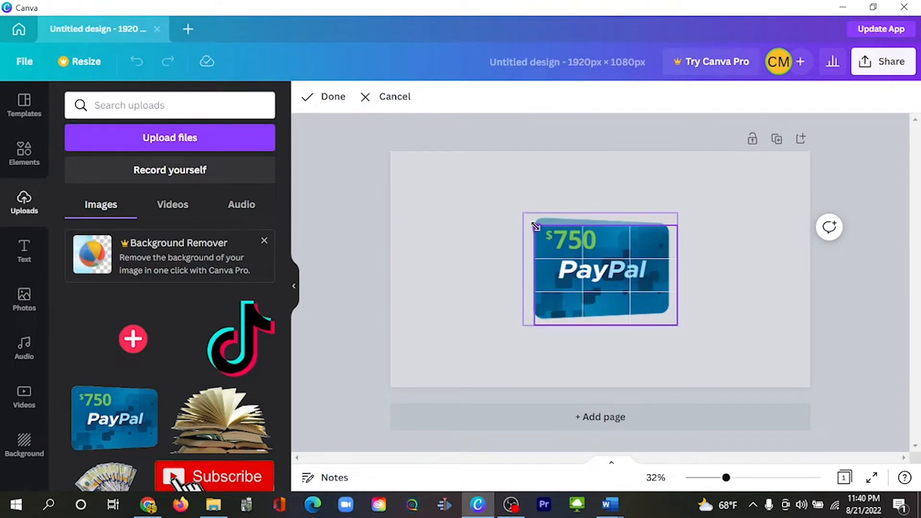
pyautogui.moveTo(680, 225); pyautogui.dragTo(665, 235)
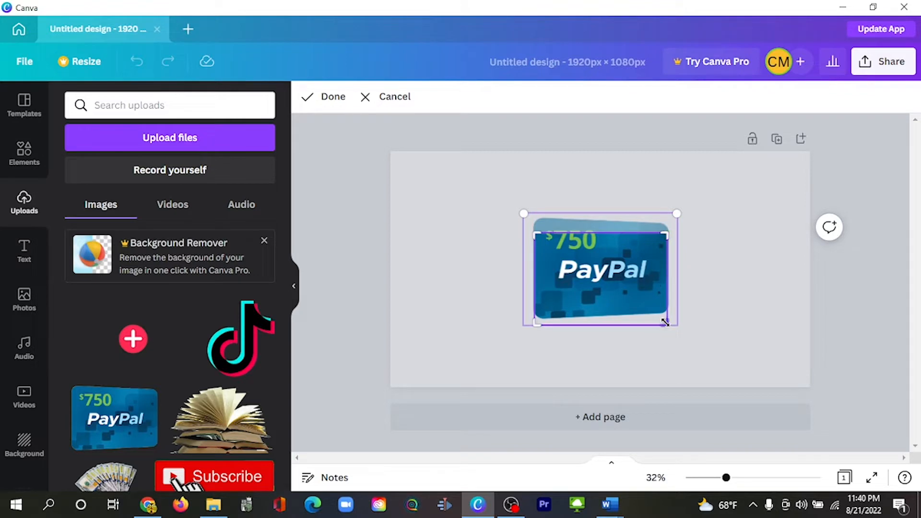
pyautogui.moveTo(665, 322); pyautogui.dragTo(656, 308)
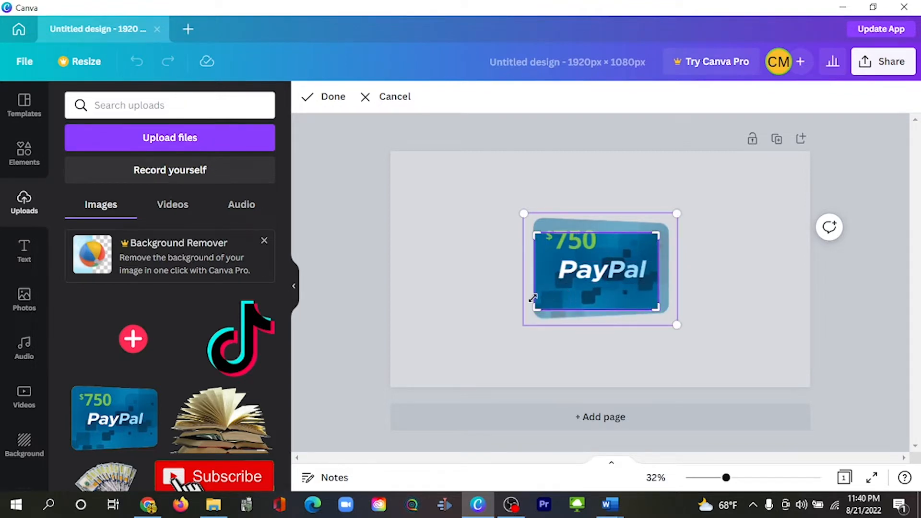
pyautogui.moveTo(535, 308); pyautogui.dragTo(543, 302)
pyautogui.moveTo(544, 234); pyautogui.dragTo(541, 228)
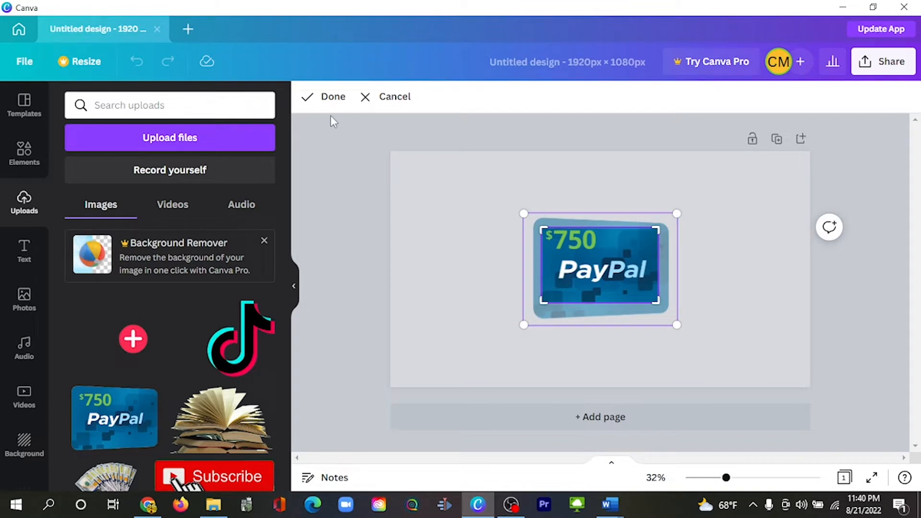
pyautogui.click(328, 98)
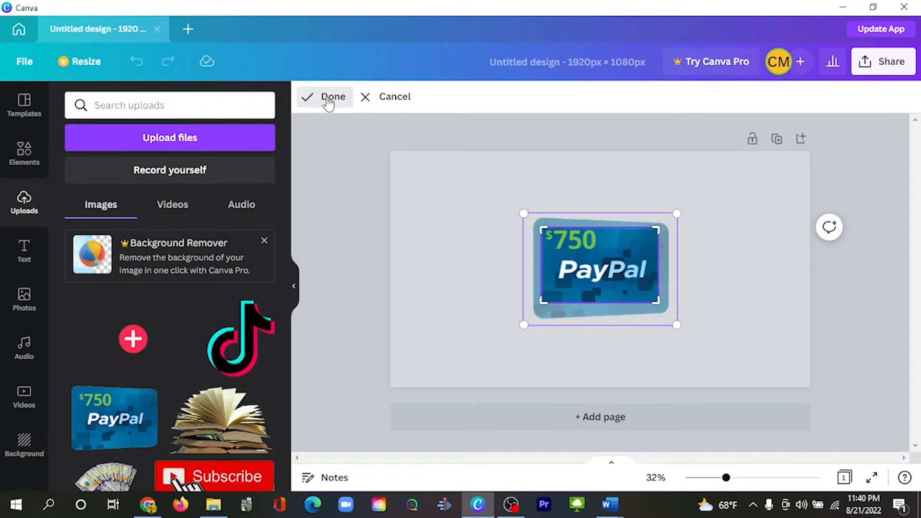
pyautogui.click(700, 293)
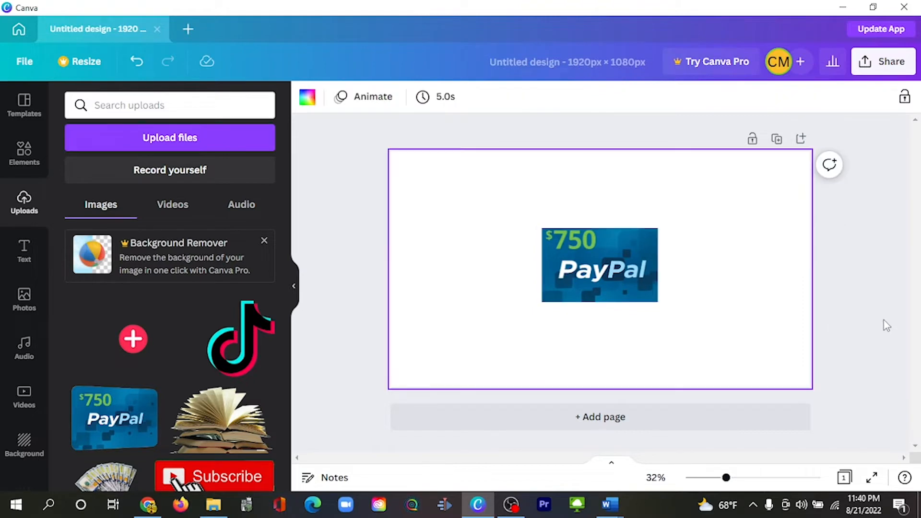
# - Enlarge and reposition the card picture inside its crop area so only the PayPal lettering spans the width, and apply the crop
pyautogui.doubleClick(617, 269)
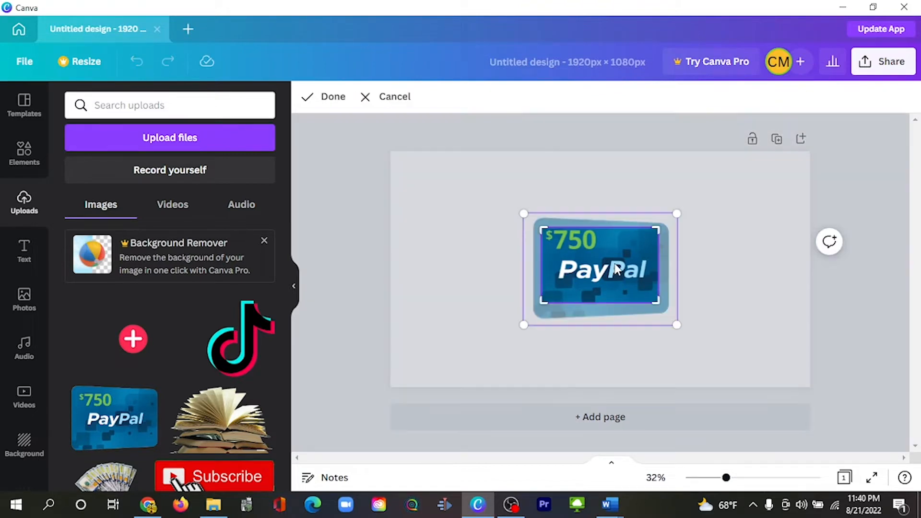
pyautogui.moveTo(618, 263)
pyautogui.mouseDown()
pyautogui.moveTo(612, 270)
pyautogui.moveTo(635, 273)
pyautogui.moveTo(601, 241)
pyautogui.moveTo(621, 226)
pyautogui.moveTo(615, 255)
pyautogui.mouseUp()
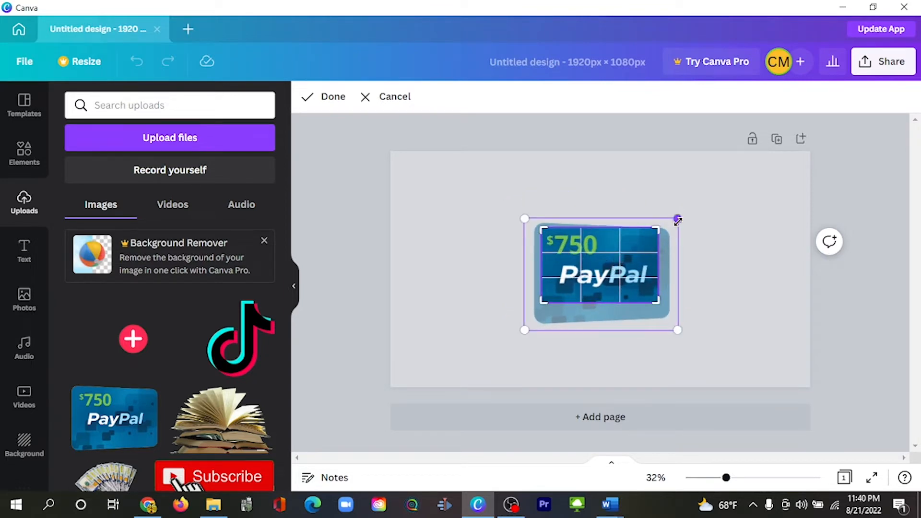
pyautogui.moveTo(678, 219); pyautogui.dragTo(723, 186)
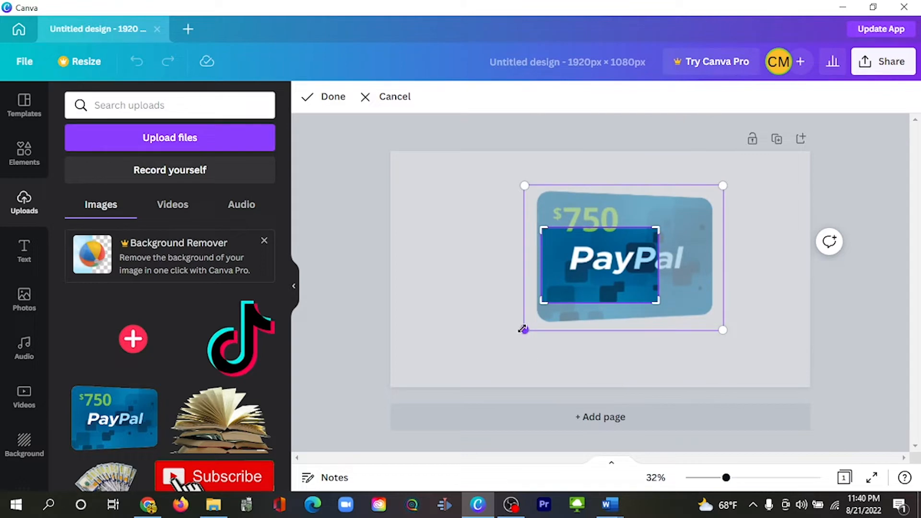
pyautogui.moveTo(525, 330); pyautogui.dragTo(506, 344)
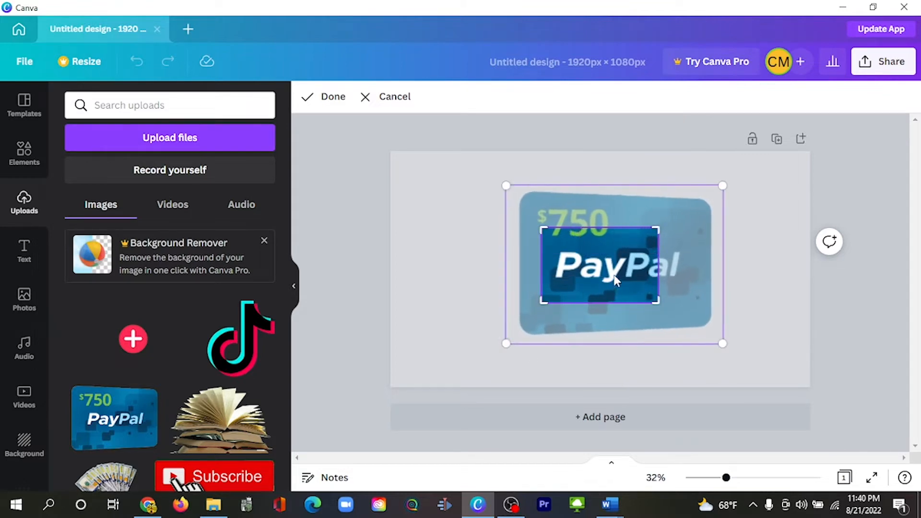
pyautogui.moveTo(608, 280); pyautogui.dragTo(597, 280)
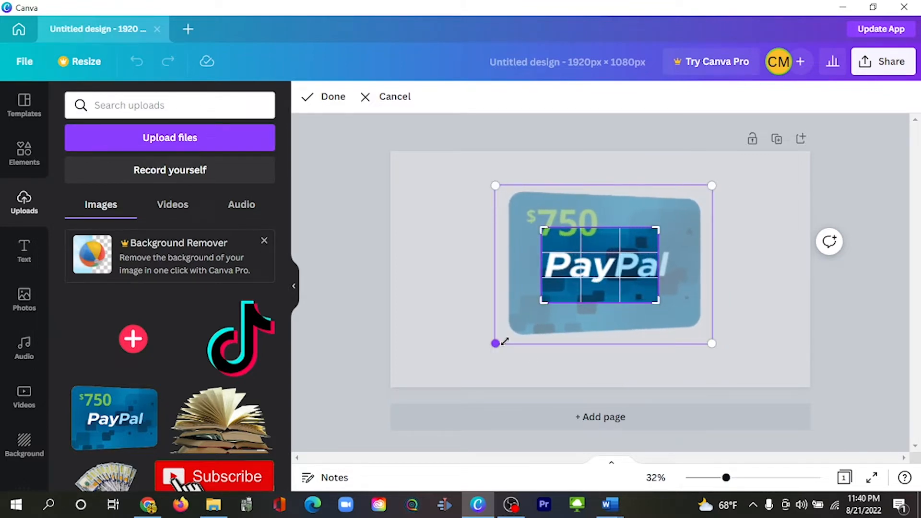
pyautogui.moveTo(505, 342); pyautogui.dragTo(520, 331)
pyautogui.moveTo(598, 270); pyautogui.dragTo(584, 273)
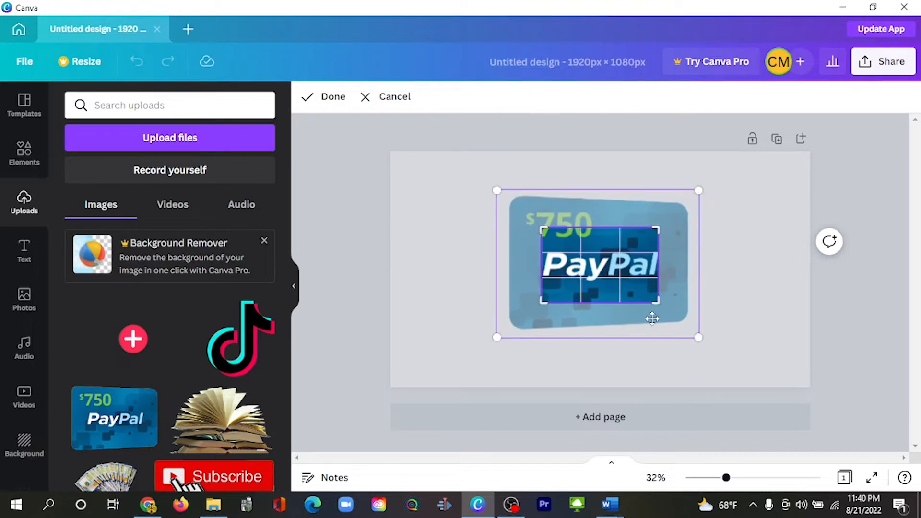
pyautogui.moveTo(699, 337); pyautogui.dragTo(687, 329)
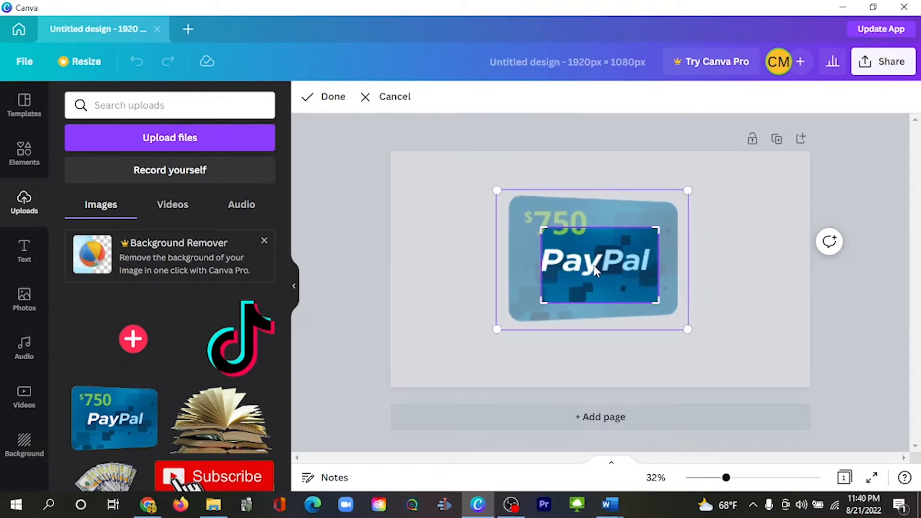
pyautogui.moveTo(595, 271); pyautogui.dragTo(605, 256)
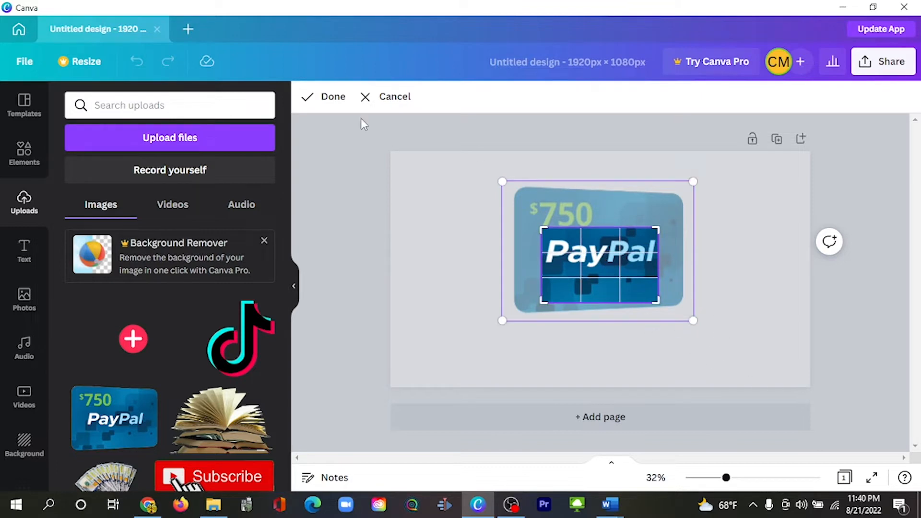
pyautogui.click(334, 96)
pyautogui.click(758, 270)
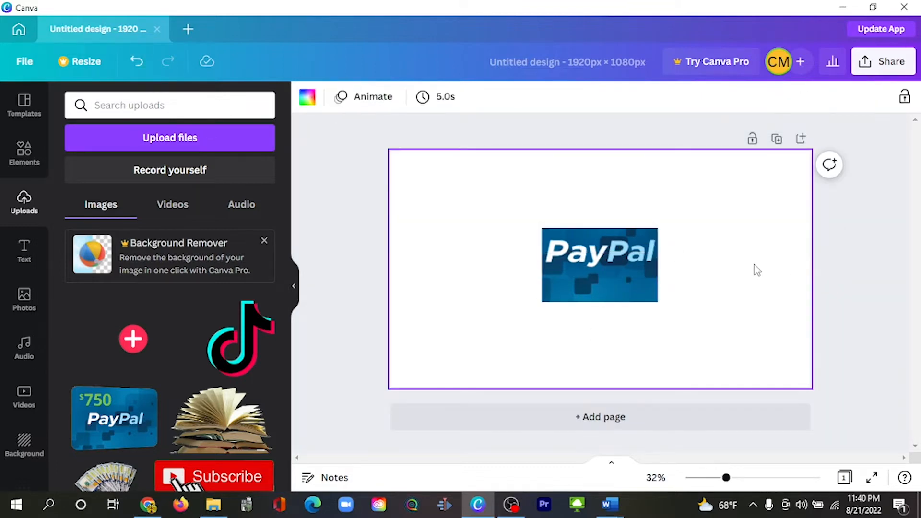
# - Shrink the card picture to the width of its crop area, center it so the whole card shows, and apply the crop
pyautogui.doubleClick(605, 271)
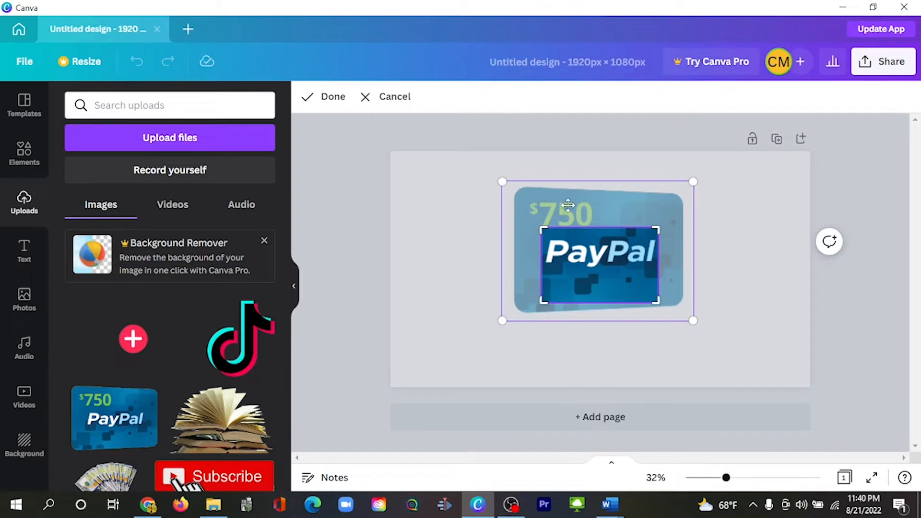
pyautogui.moveTo(502, 182); pyautogui.dragTo(542, 210)
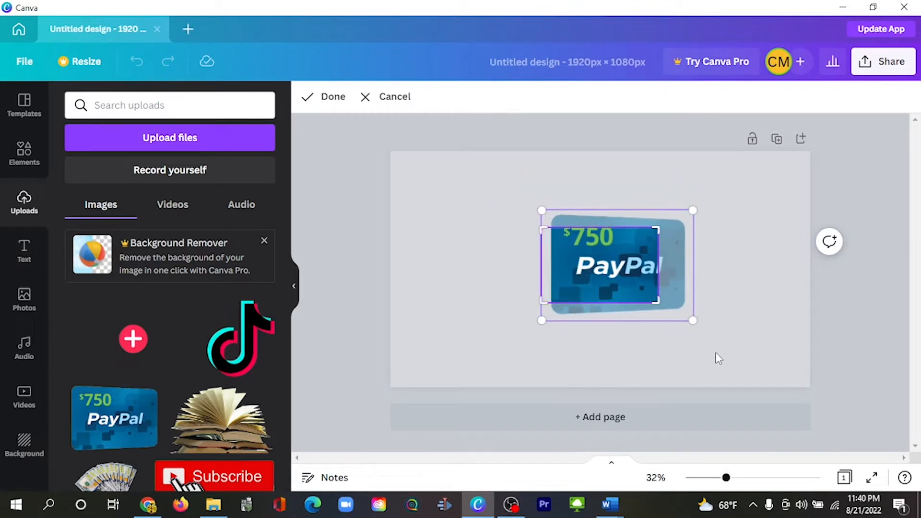
pyautogui.moveTo(692, 319); pyautogui.dragTo(669, 303)
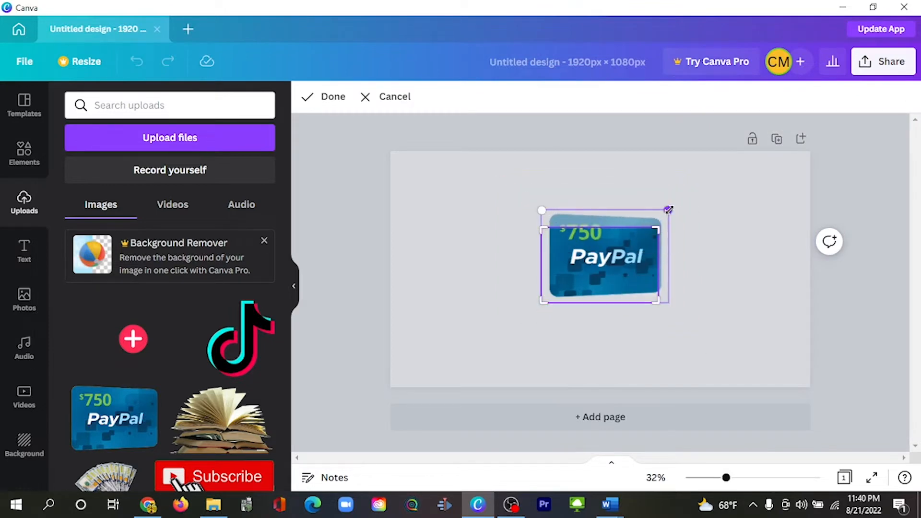
pyautogui.moveTo(668, 211); pyautogui.dragTo(658, 219)
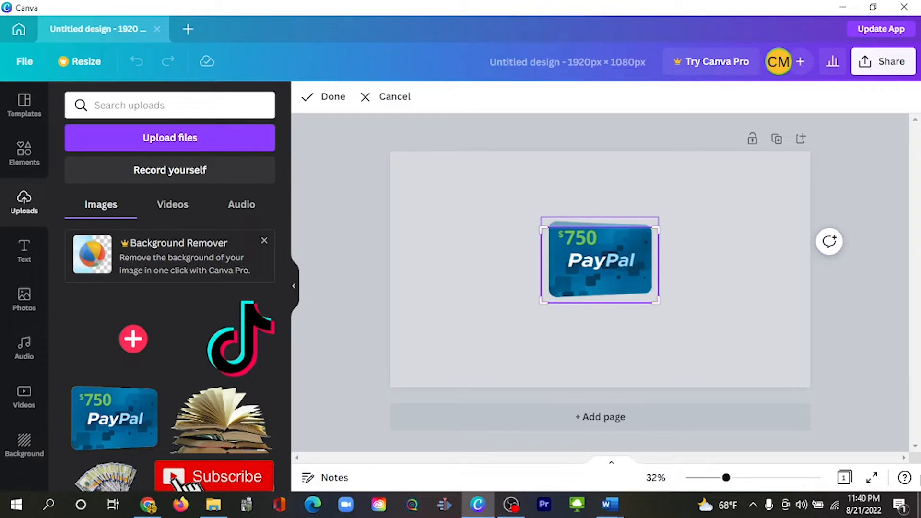
pyautogui.moveTo(607, 263); pyautogui.dragTo(603, 273)
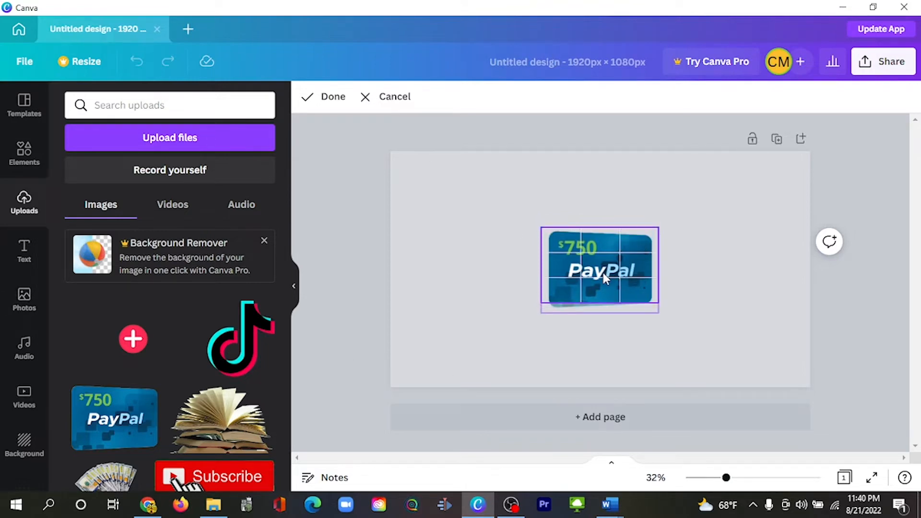
pyautogui.click(308, 98)
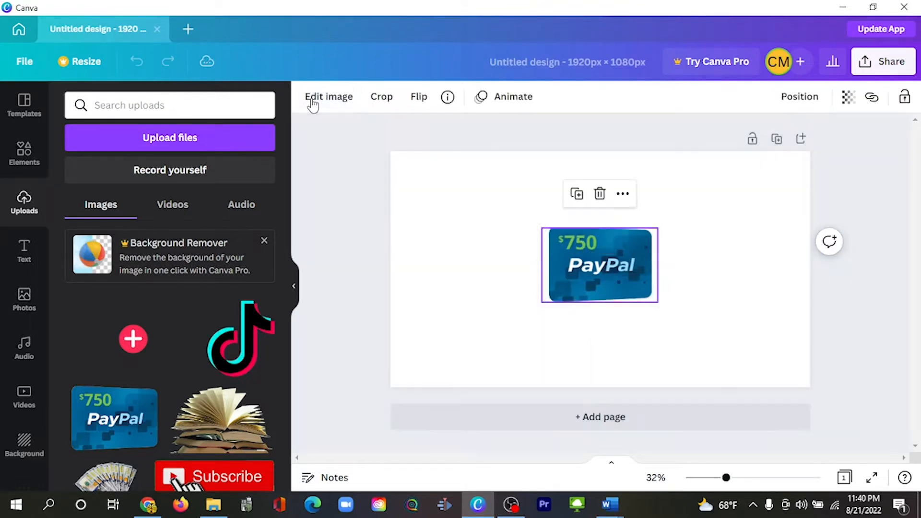
pyautogui.click(396, 262)
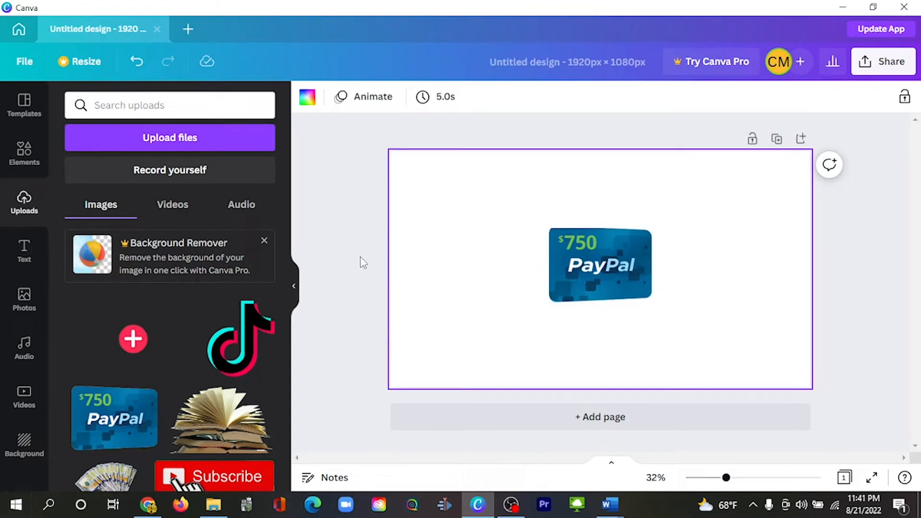
# - Add the scalloped circle frame from the Frames collection and position it over the PayPal card
pyautogui.click(27, 158)
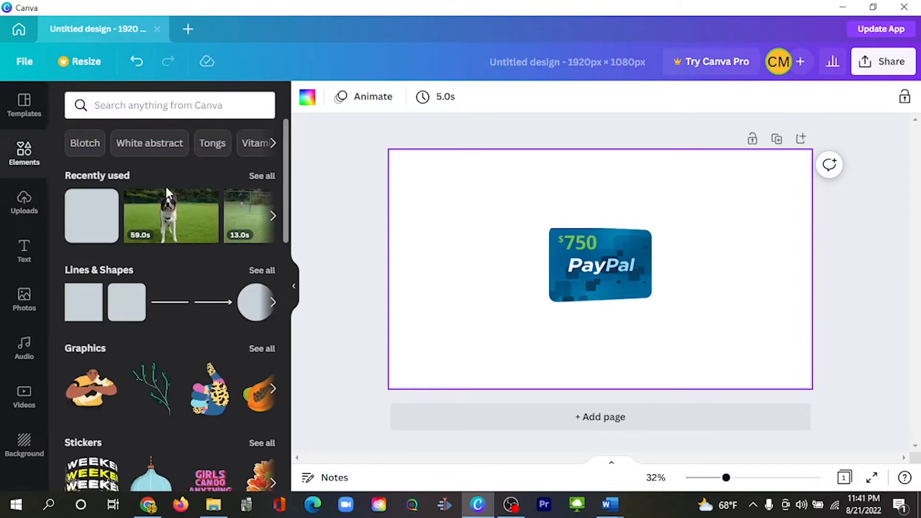
pyautogui.moveTo(283, 221); pyautogui.dragTo(292, 348)
pyautogui.scroll(-9, 280, 380)
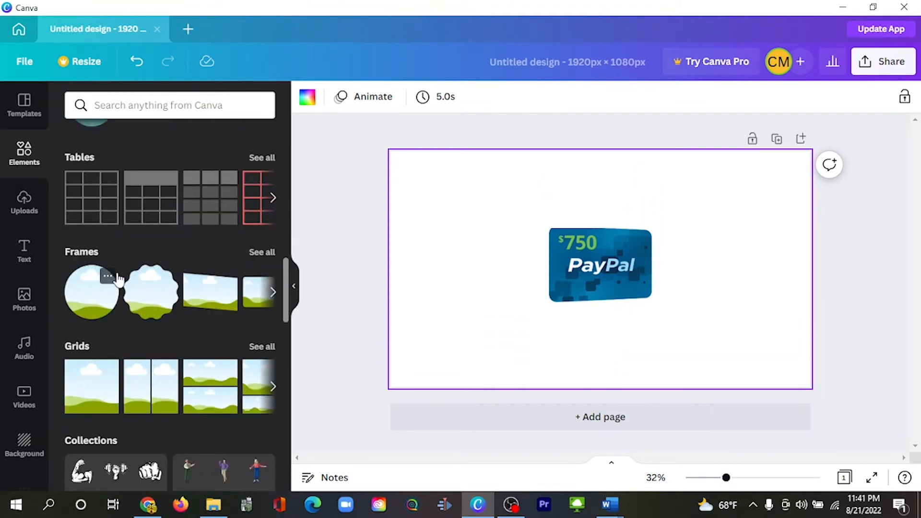
pyautogui.click(259, 254)
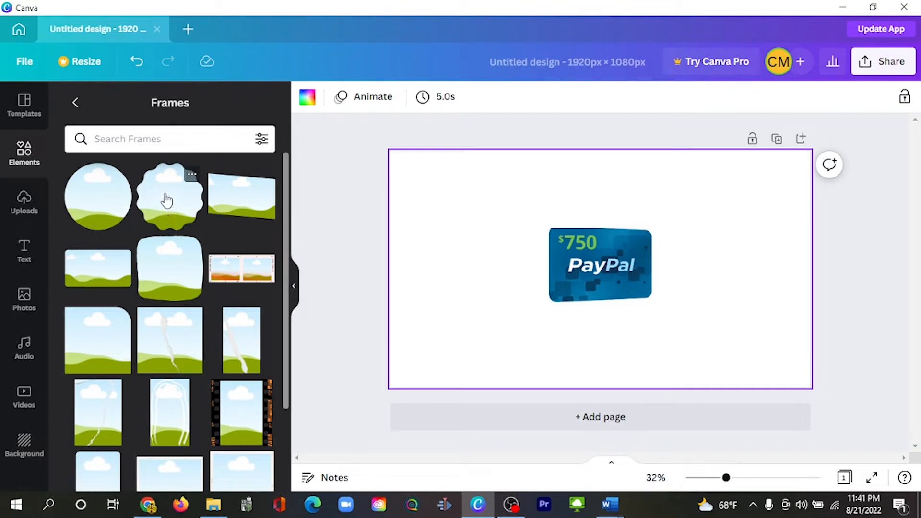
pyautogui.moveTo(166, 199); pyautogui.dragTo(573, 238)
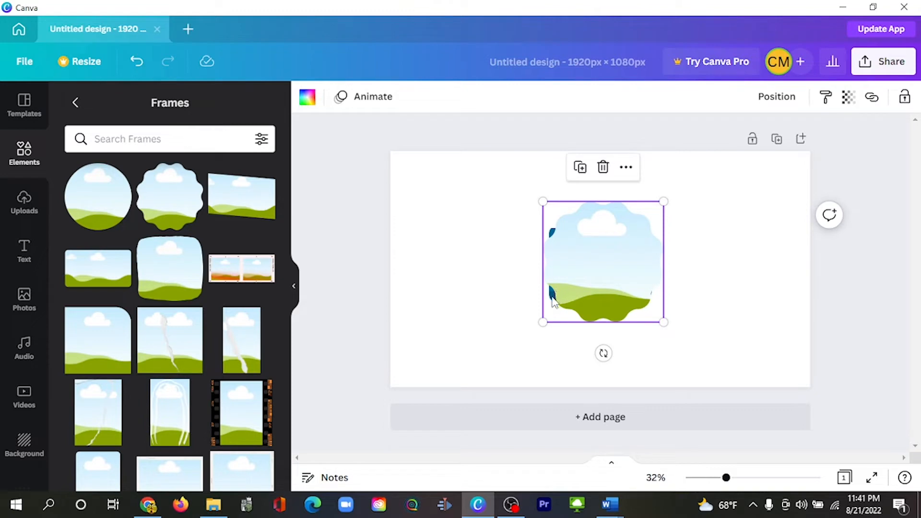
pyautogui.moveTo(553, 302); pyautogui.dragTo(570, 287)
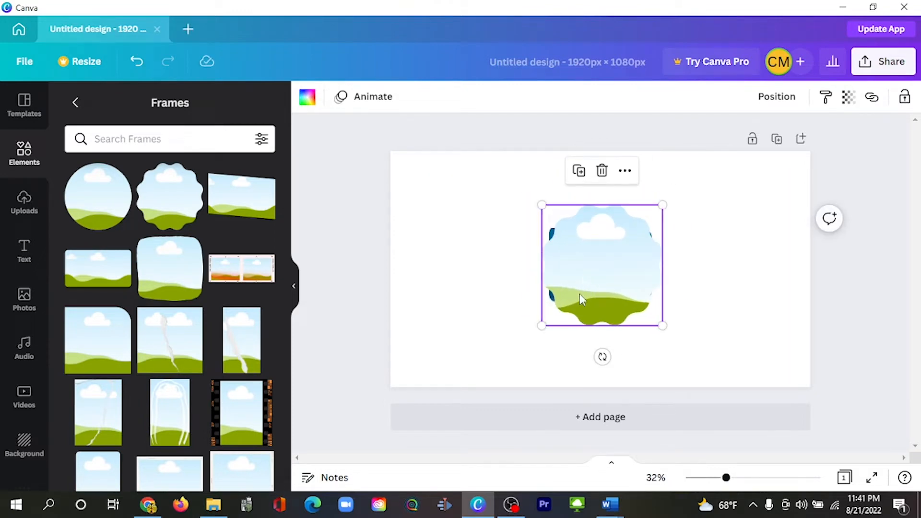
# - Move the scalloped frame and the PayPal card apart, and fill the frame with the card image
pyautogui.moveTo(579, 289); pyautogui.dragTo(483, 274)
pyautogui.click(551, 257)
pyautogui.moveTo(550, 252); pyautogui.dragTo(717, 272)
pyautogui.moveTo(489, 258); pyautogui.dragTo(549, 247)
pyautogui.moveTo(725, 280); pyautogui.dragTo(532, 248)
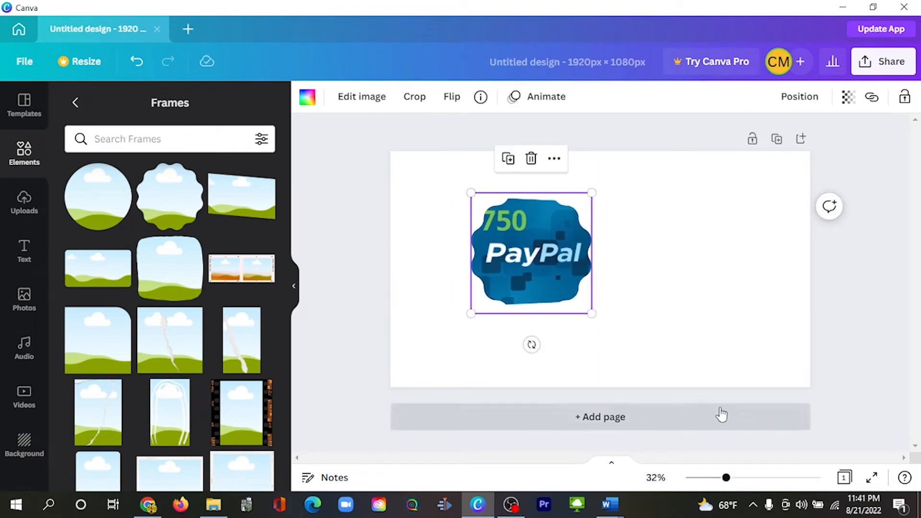
# - Shrink the card-filled scalloped frame, enlarge and reposition the PayPal picture inside it, and apply the crop
pyautogui.moveTo(592, 193); pyautogui.dragTo(559, 222)
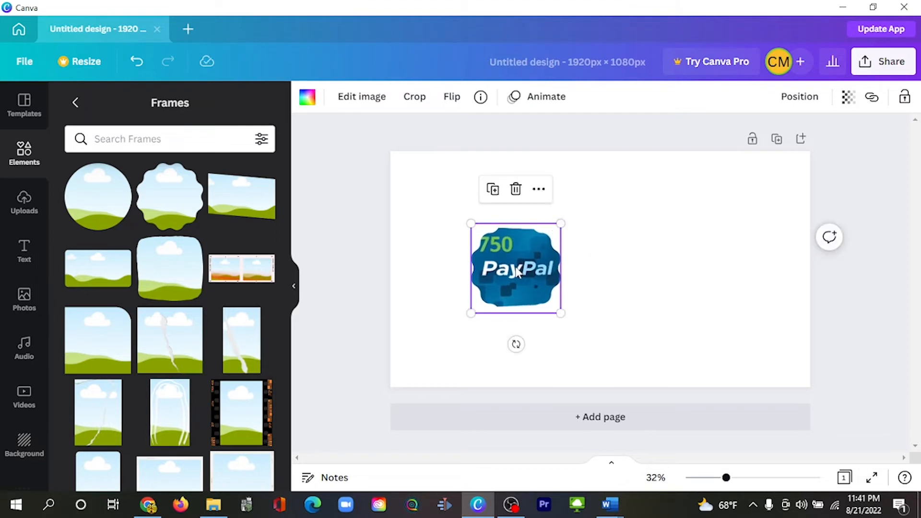
pyautogui.doubleClick(516, 268)
pyautogui.moveTo(515, 267); pyautogui.dragTo(490, 268)
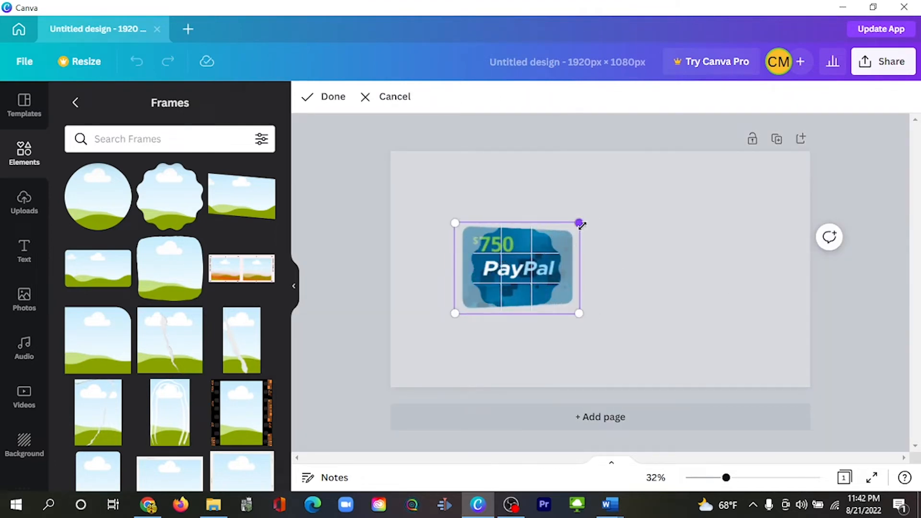
pyautogui.moveTo(581, 223); pyautogui.dragTo(604, 186)
pyautogui.moveTo(526, 259); pyautogui.dragTo(532, 271)
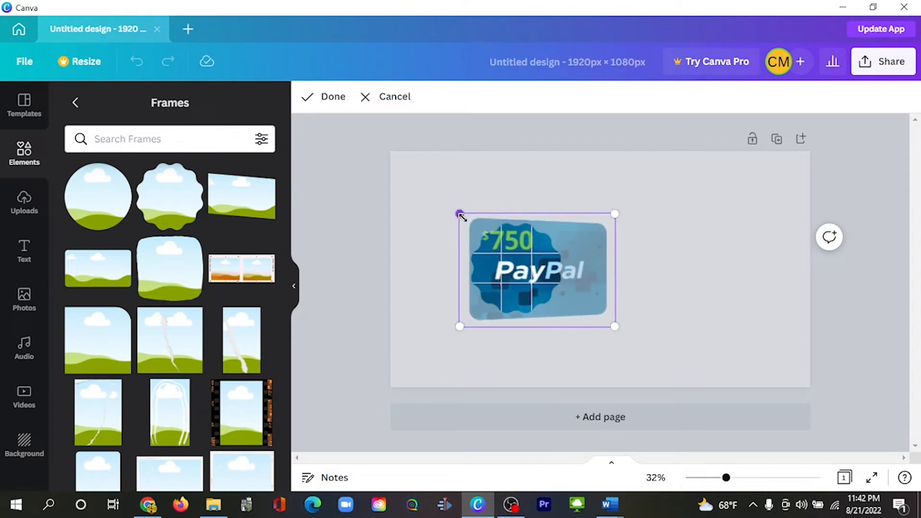
pyautogui.moveTo(460, 214); pyautogui.dragTo(442, 201)
pyautogui.moveTo(528, 259); pyautogui.dragTo(534, 271)
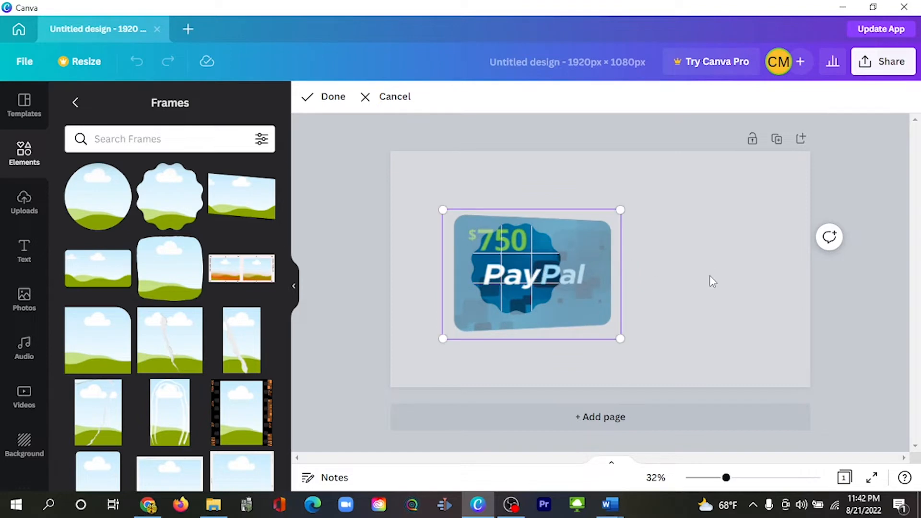
pyautogui.click(715, 272)
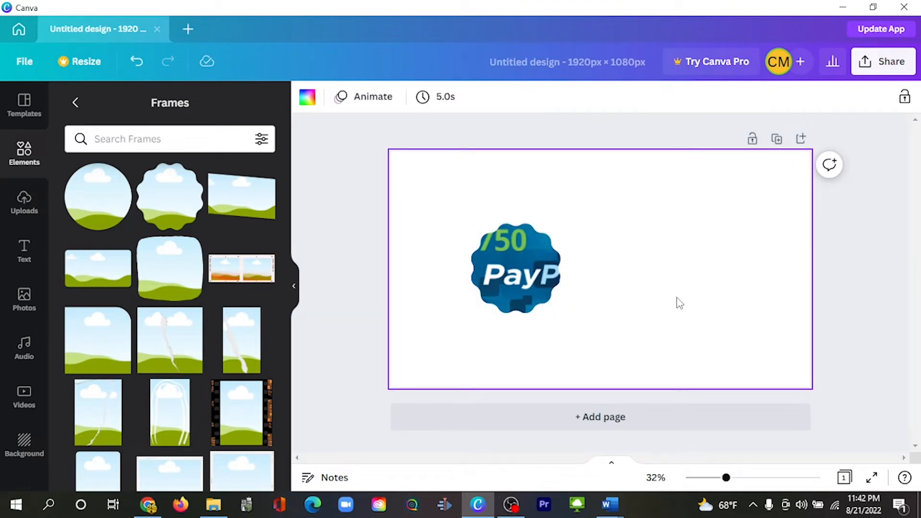
# - Delete the PayPal picture and its scalloped frame from the page
pyautogui.click(521, 255)
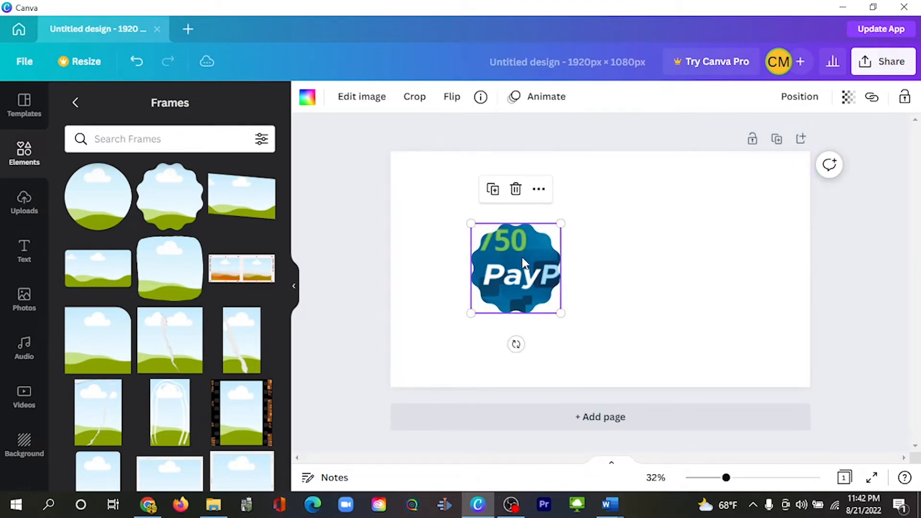
pyautogui.press('Delete')
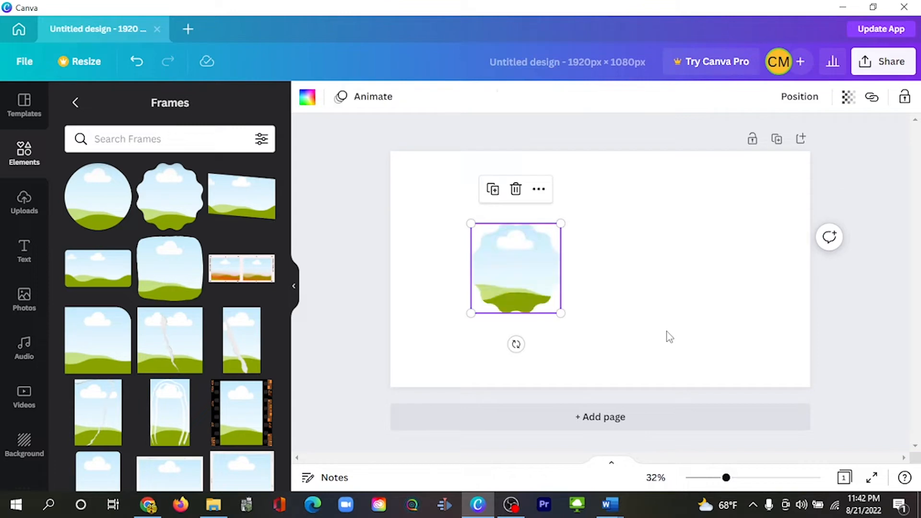
pyautogui.press('Delete')
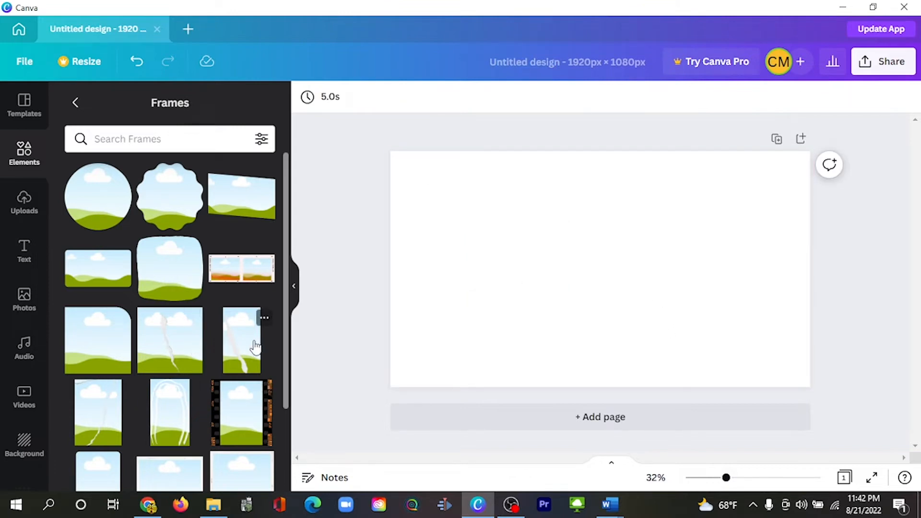
# - Add the smartphone frame from the Frames collection and fill it with the uploaded TikTok logo
pyautogui.scroll(-5, 286, 325)
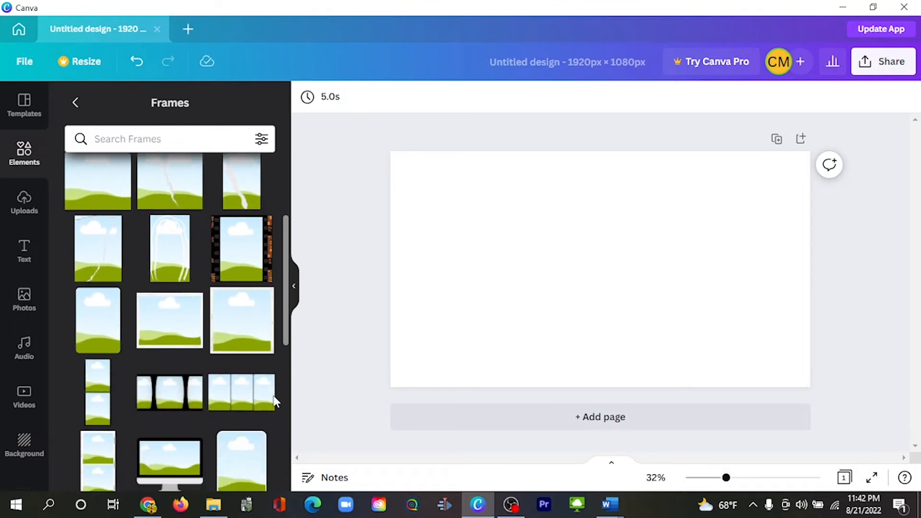
pyautogui.scroll(-3, 264, 420)
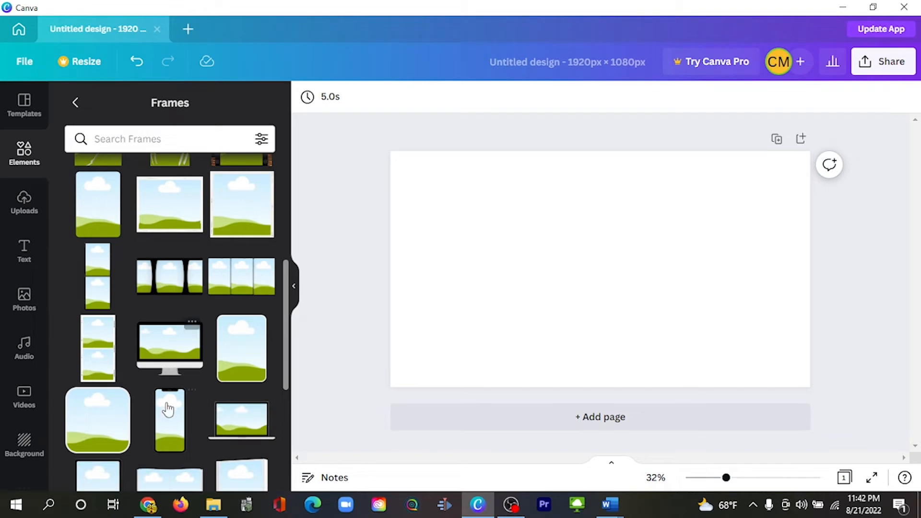
pyautogui.click(170, 426)
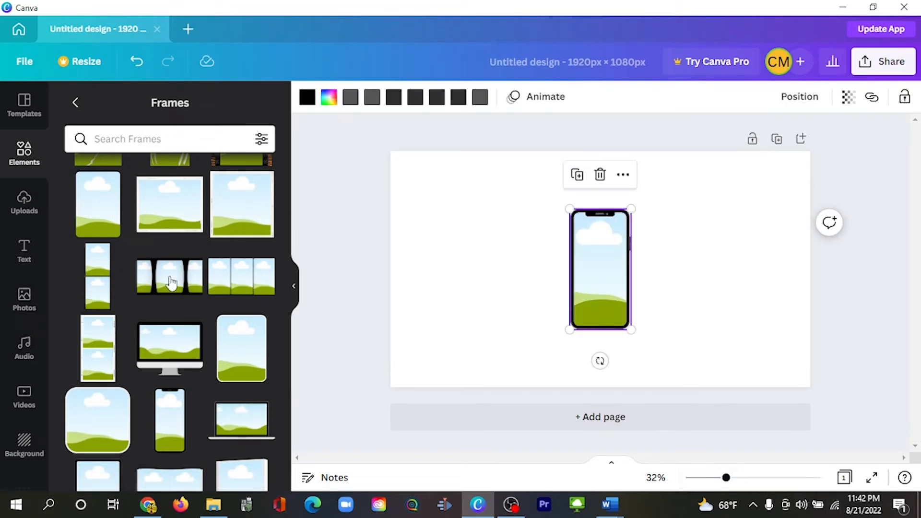
pyautogui.click(23, 204)
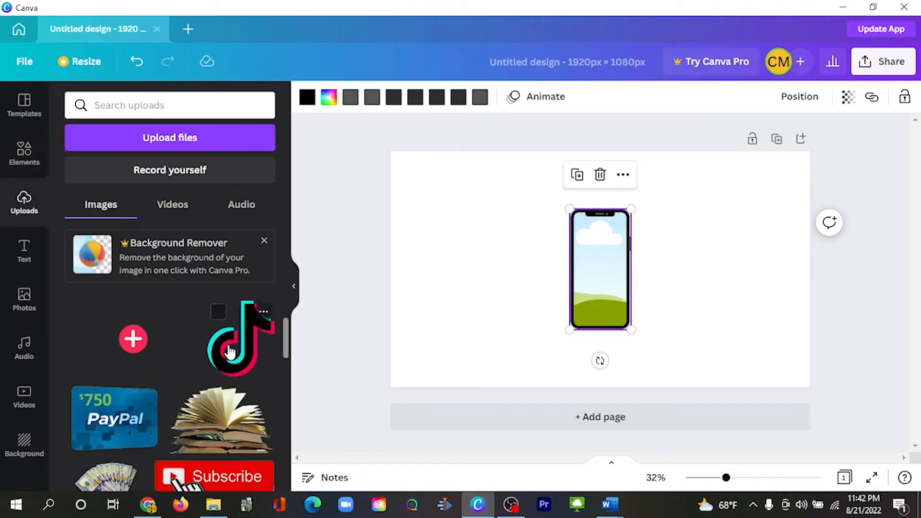
pyautogui.moveTo(230, 351); pyautogui.dragTo(598, 246)
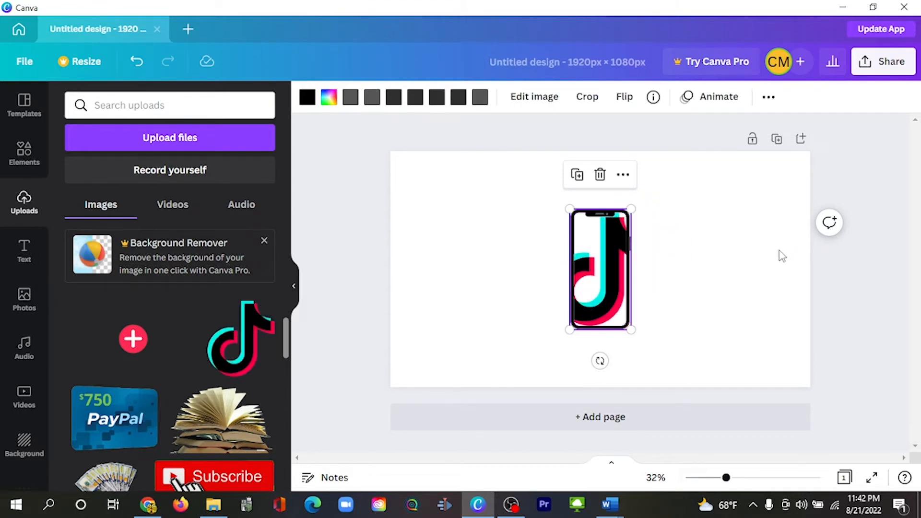
# - Slightly enlarge the TikTok logo inside the smartphone frame, and remove the logo from the frame
pyautogui.doubleClick(609, 269)
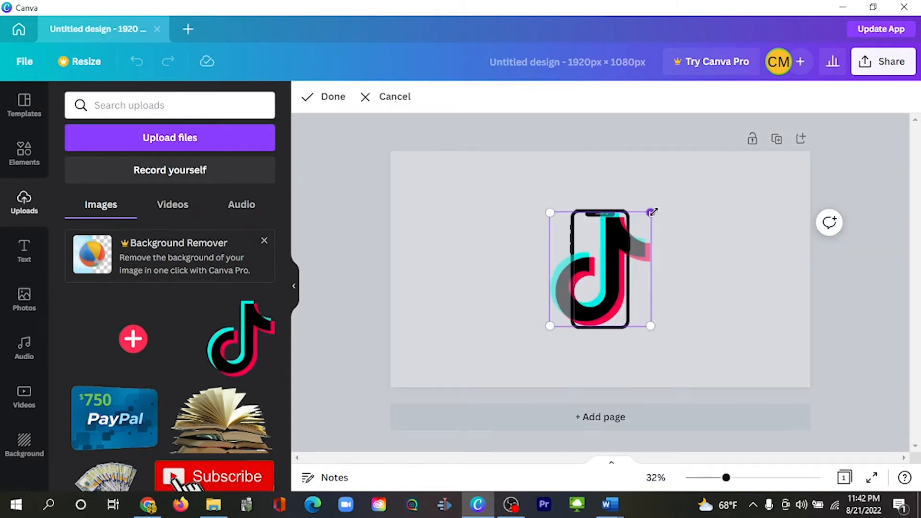
pyautogui.moveTo(653, 212)
pyautogui.mouseDown()
pyautogui.moveTo(705, 115)
pyautogui.moveTo(651, 213)
pyautogui.moveTo(657, 205)
pyautogui.mouseUp()
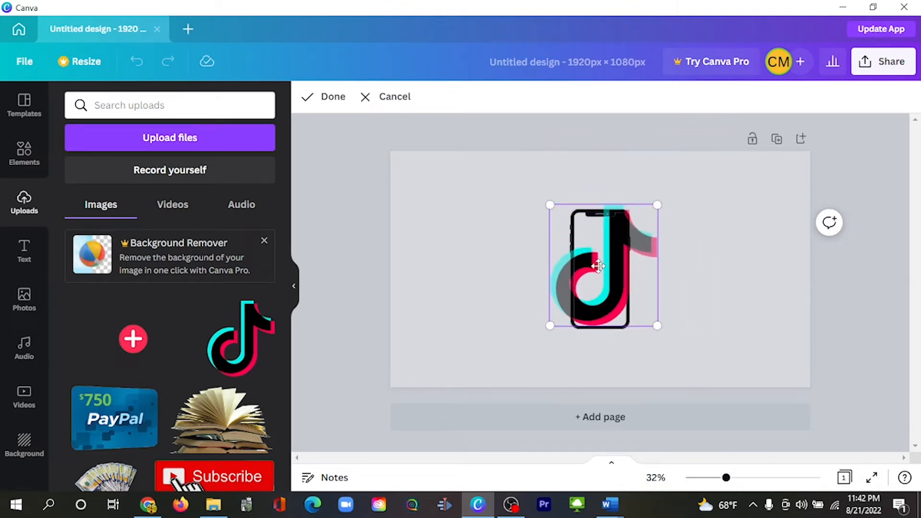
pyautogui.press('Delete')
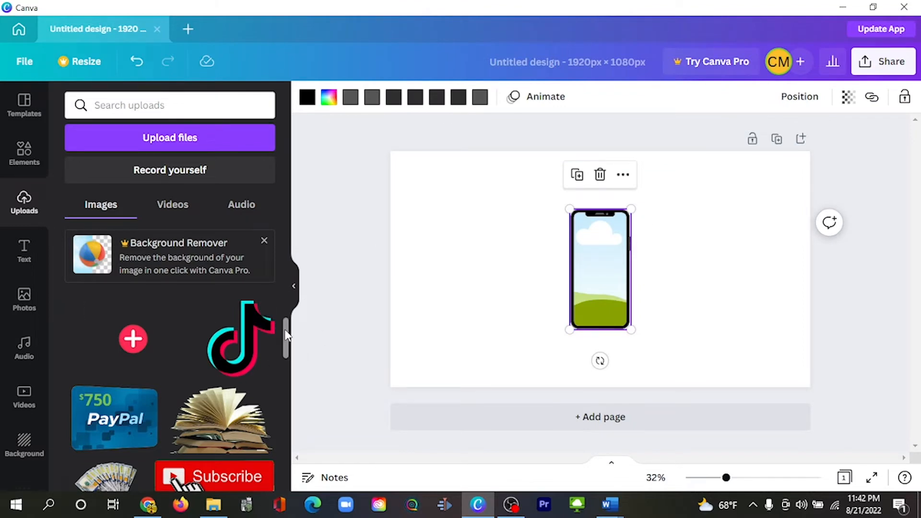
# - Fill the smartphone frame with the uploaded dollar bills image, and delete both the image and the frame
pyautogui.moveTo(108, 480); pyautogui.dragTo(588, 243)
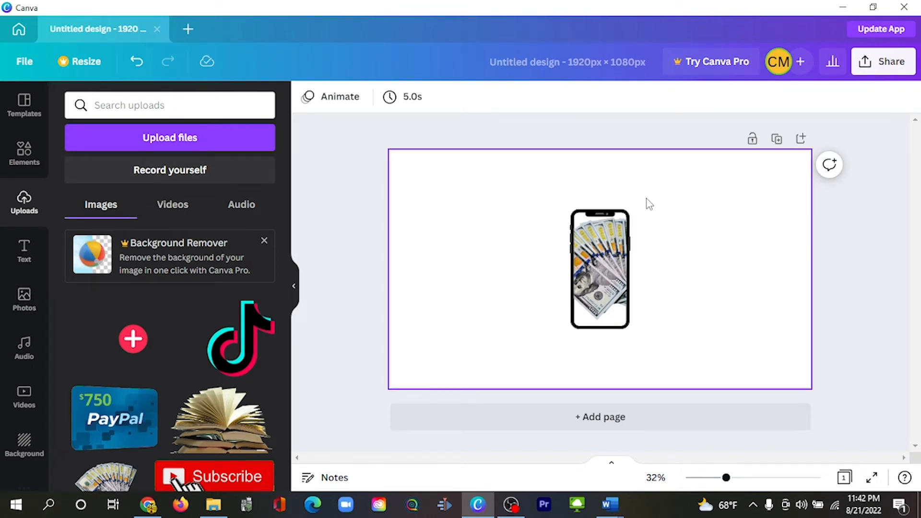
pyautogui.click(590, 263)
pyautogui.press('Delete')
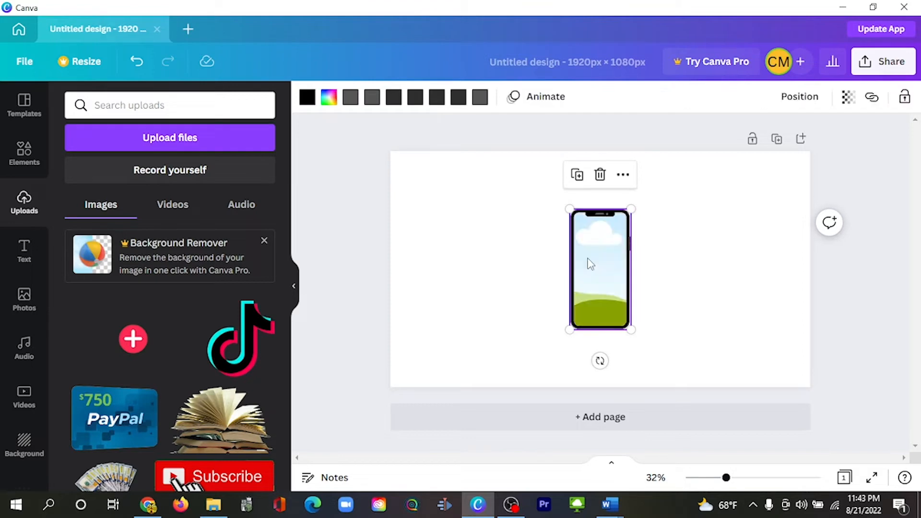
pyautogui.press('Delete')
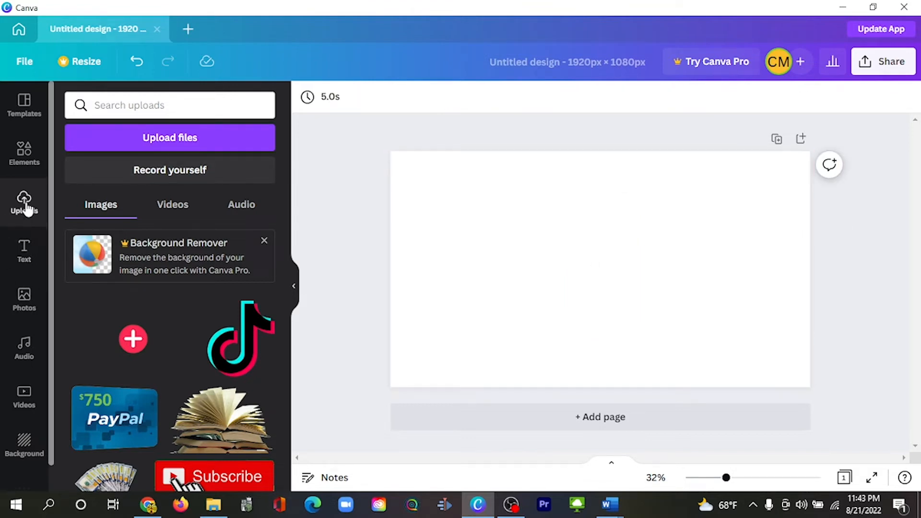
# - Add the ring-shaped frame with the medium-sized center hole from the Frames collection to the page
pyautogui.click(24, 158)
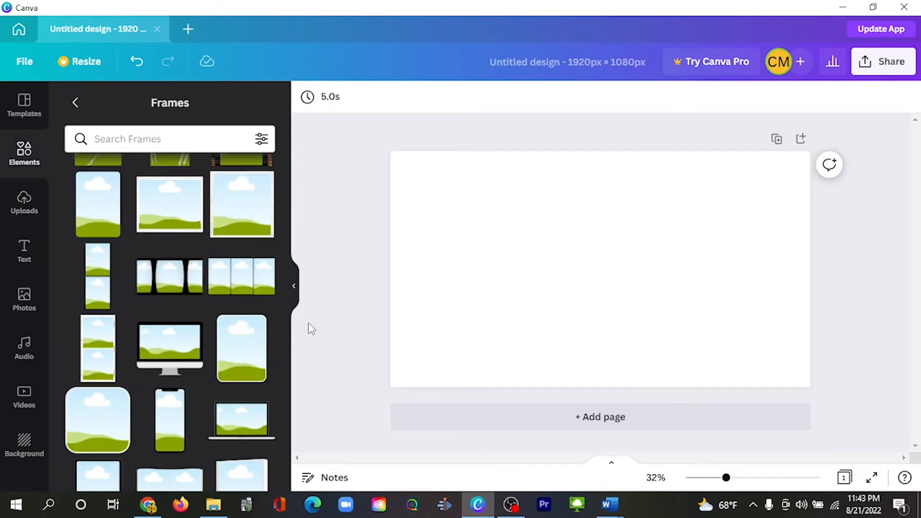
pyautogui.scroll(-6, 286, 296)
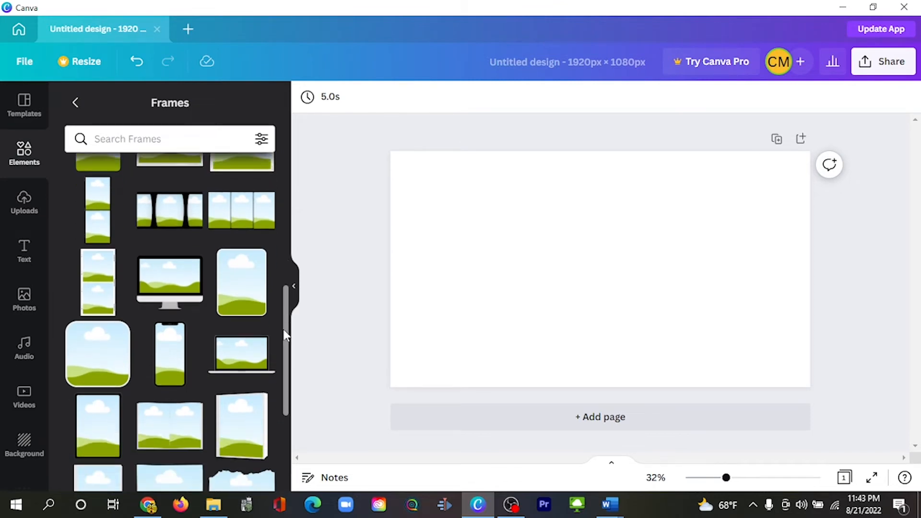
pyautogui.scroll(-2, 266, 415)
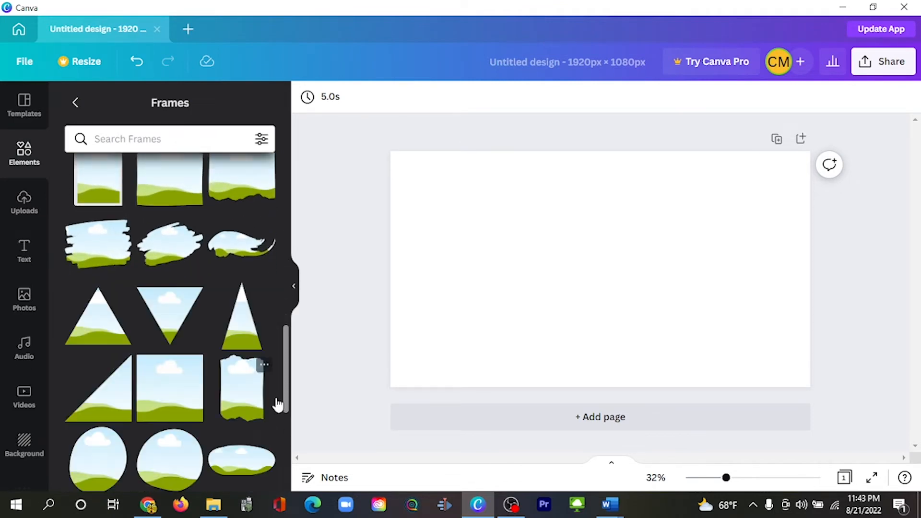
pyautogui.scroll(-6, 272, 410)
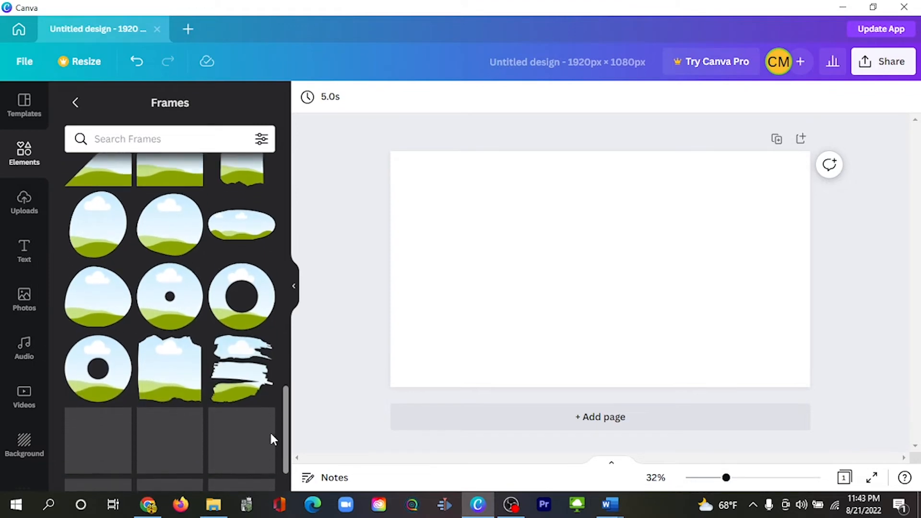
pyautogui.scroll(1, 269, 440)
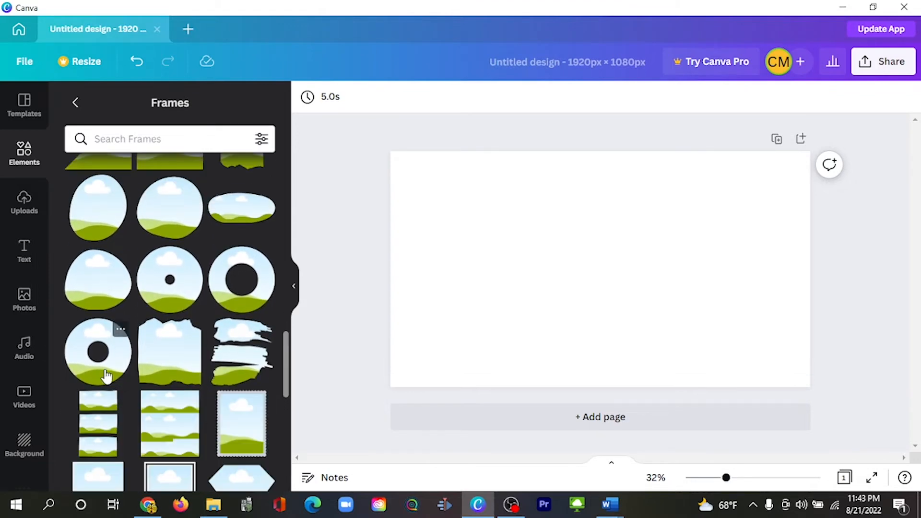
pyautogui.moveTo(105, 373); pyautogui.dragTo(538, 249)
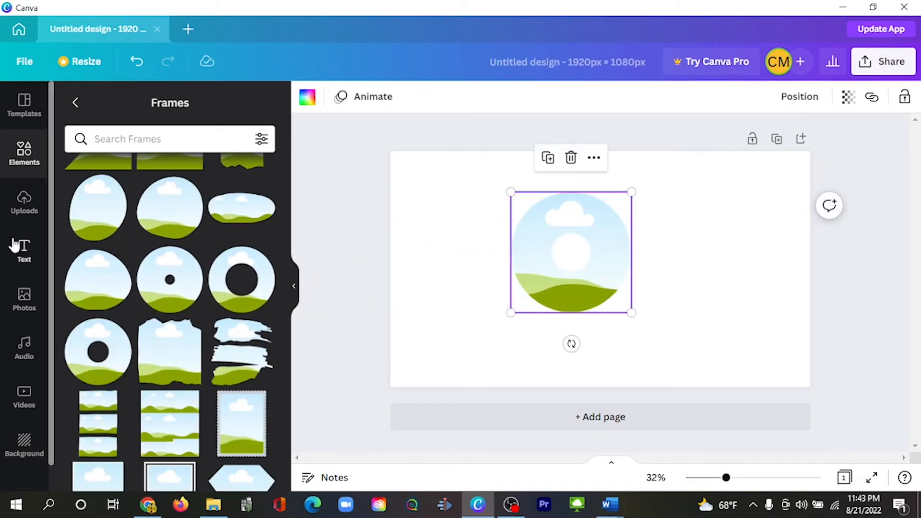
# - Fill the ring frame with the uploaded dog nose photo and move it to the page's upper right corner
pyautogui.click(22, 198)
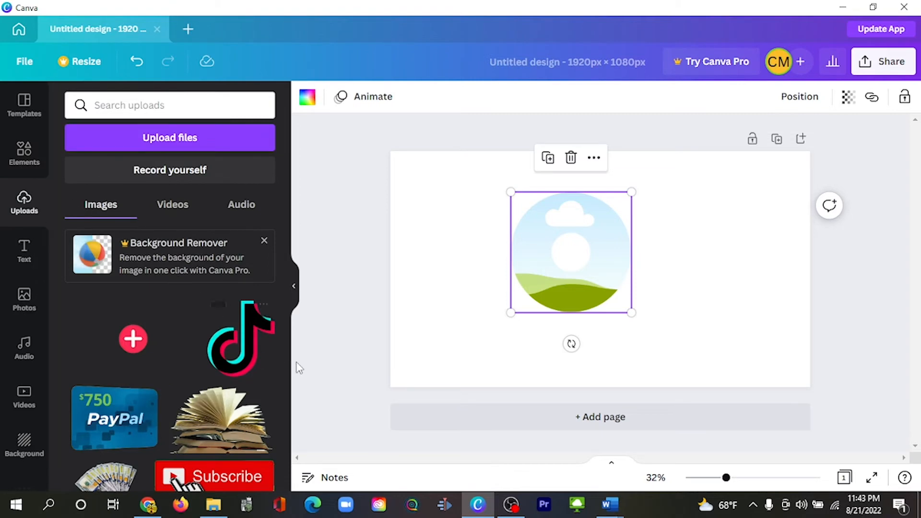
pyautogui.moveTo(286, 344); pyautogui.dragTo(232, 338)
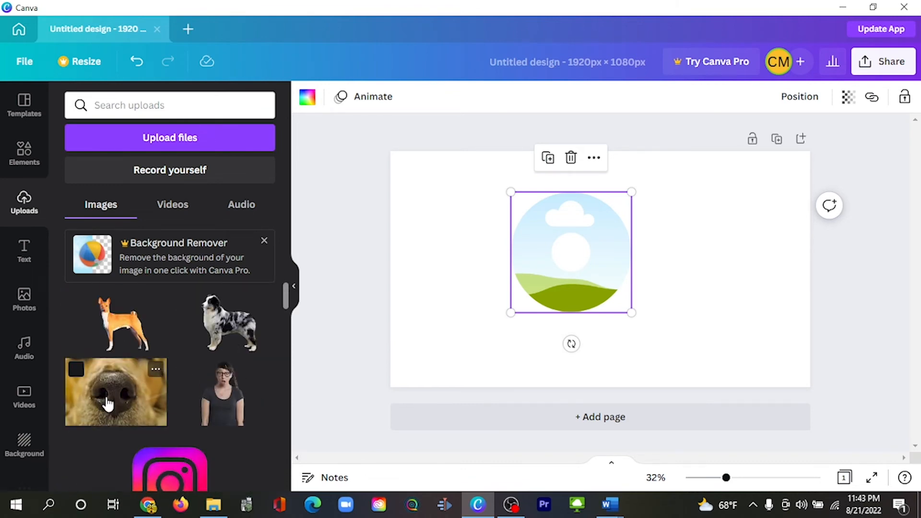
pyautogui.moveTo(108, 404); pyautogui.dragTo(557, 229)
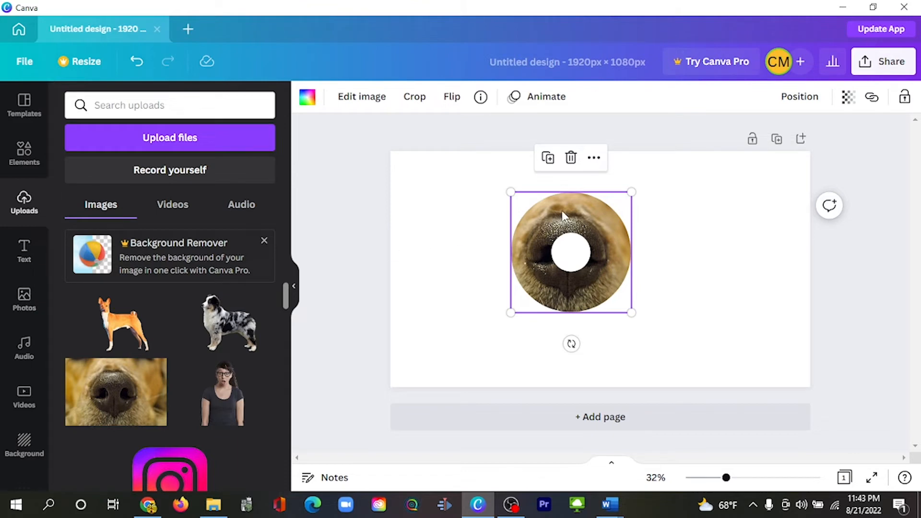
pyautogui.moveTo(555, 210); pyautogui.dragTo(726, 180)
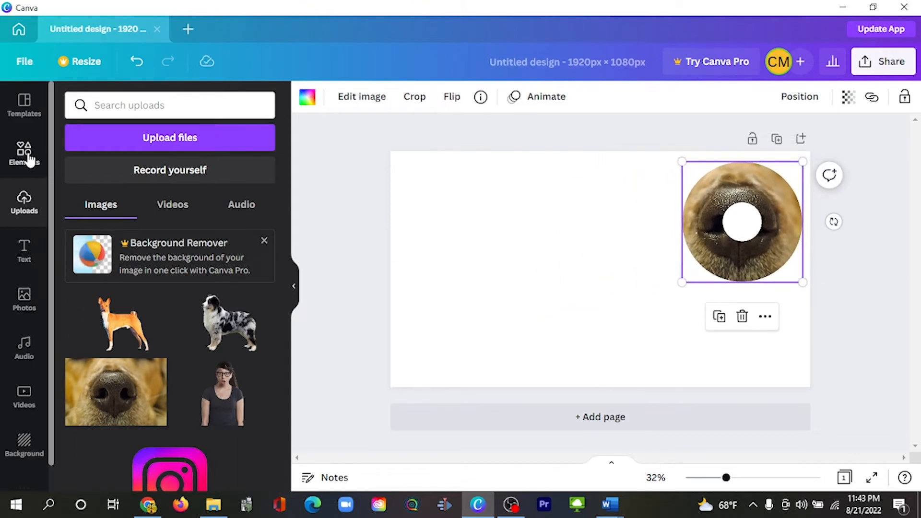
# - Add the middle brush-stroke frame from the Frames collection, shrink it, and place it in the upper left half of the page
pyautogui.click(25, 154)
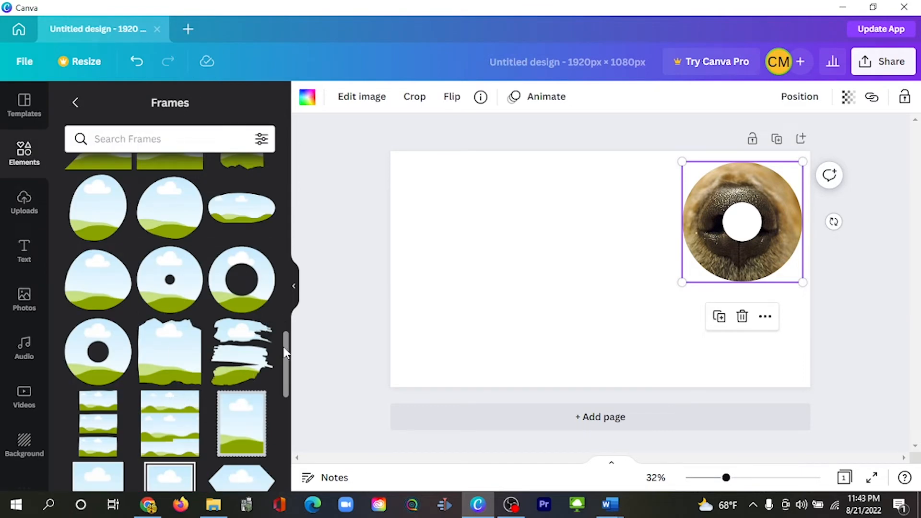
pyautogui.moveTo(285, 357); pyautogui.dragTo(286, 326)
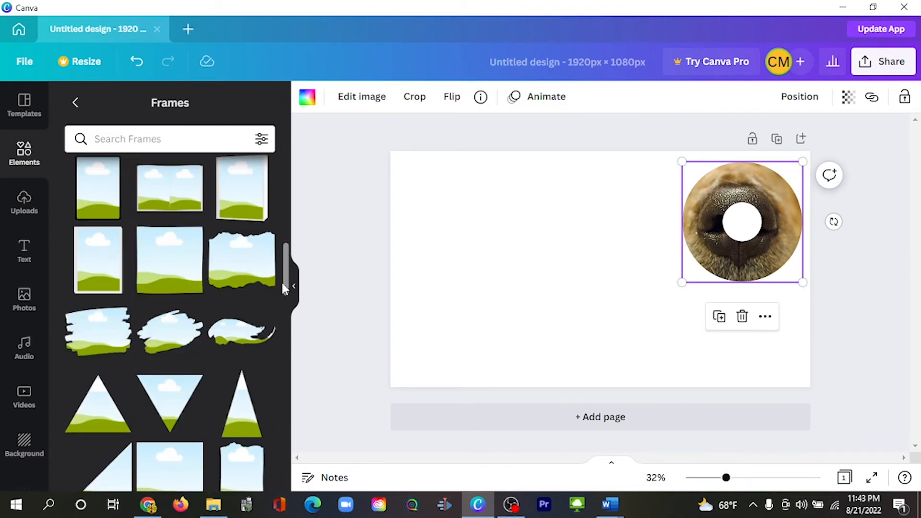
pyautogui.click(171, 330)
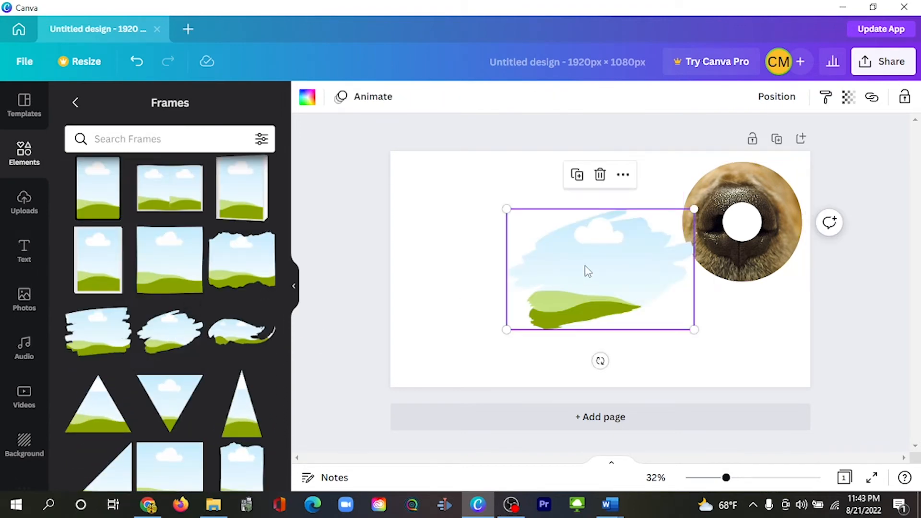
pyautogui.moveTo(586, 269)
pyautogui.mouseDown()
pyautogui.moveTo(447, 235)
pyautogui.moveTo(503, 230)
pyautogui.mouseUp()
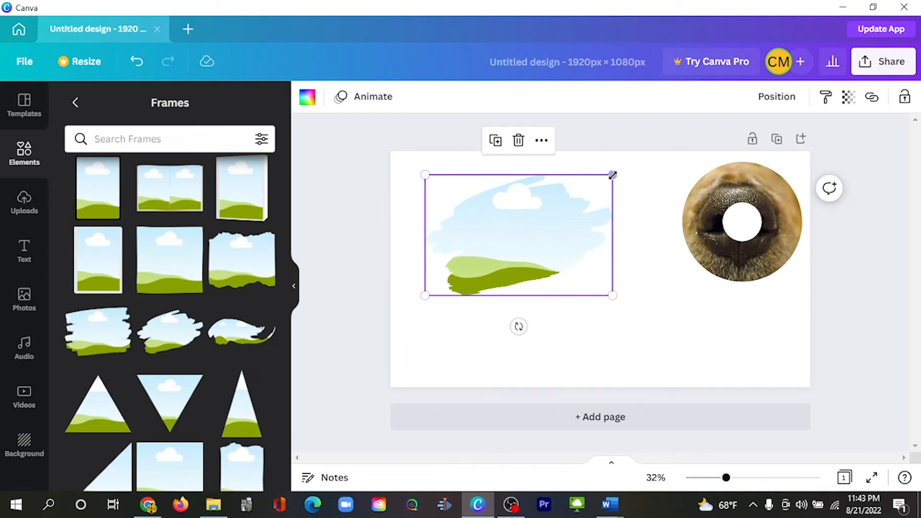
pyautogui.moveTo(613, 175); pyautogui.dragTo(568, 223)
pyautogui.moveTo(528, 249); pyautogui.dragTo(540, 230)
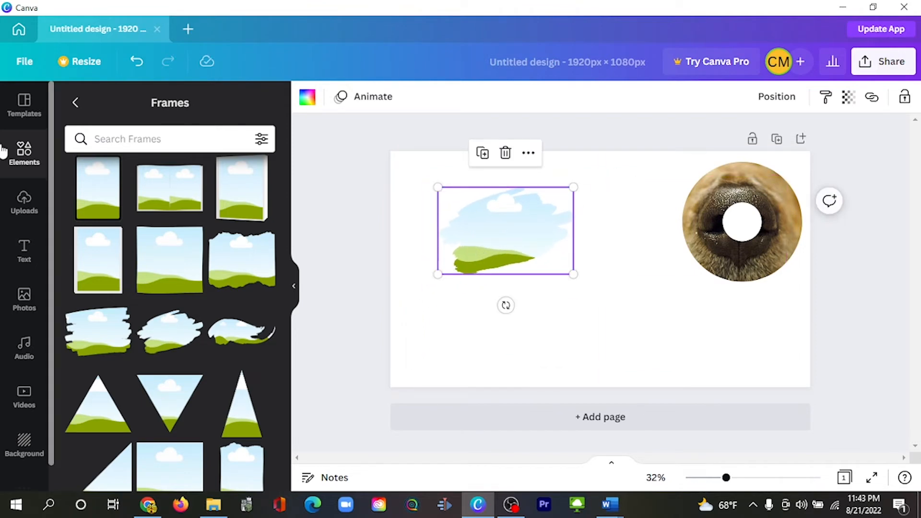
# - Fill the brush-stroke frame with the uploaded black-and-white spotted dog image
pyautogui.click(23, 202)
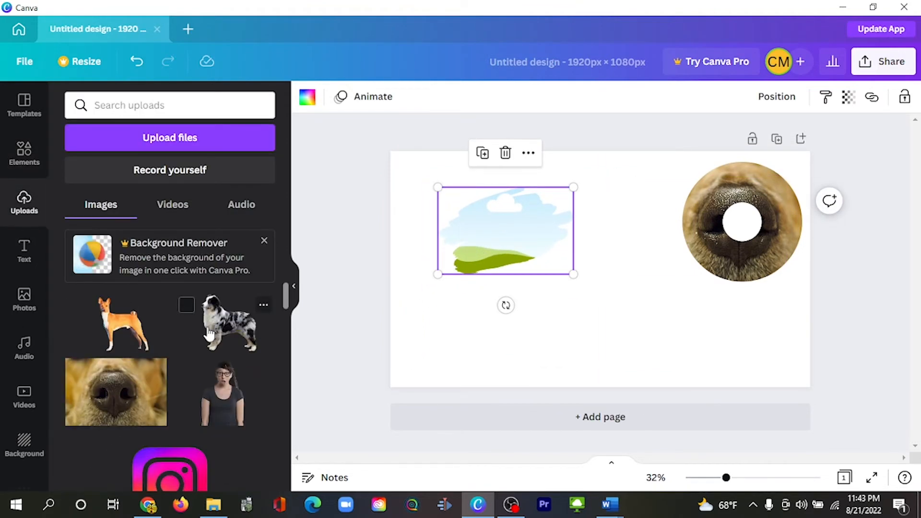
pyautogui.click(225, 333)
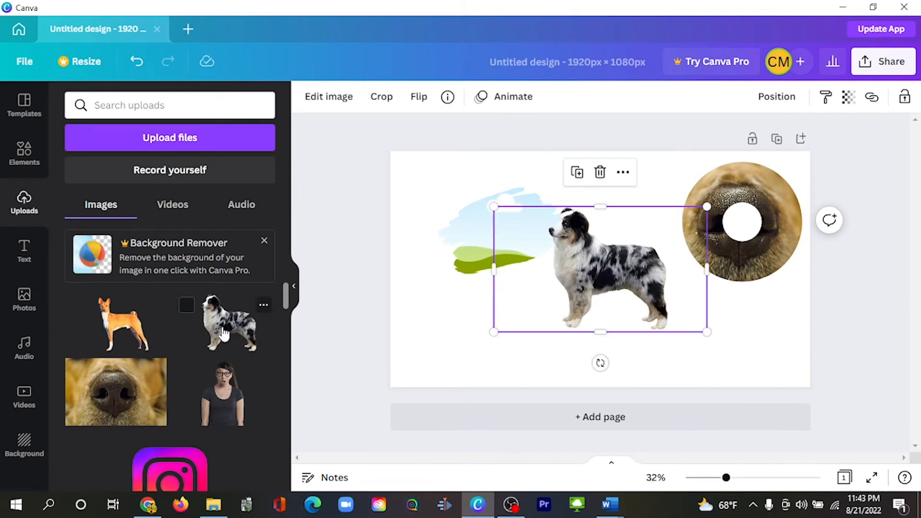
pyautogui.moveTo(619, 273); pyautogui.dragTo(533, 244)
pyautogui.click(382, 261)
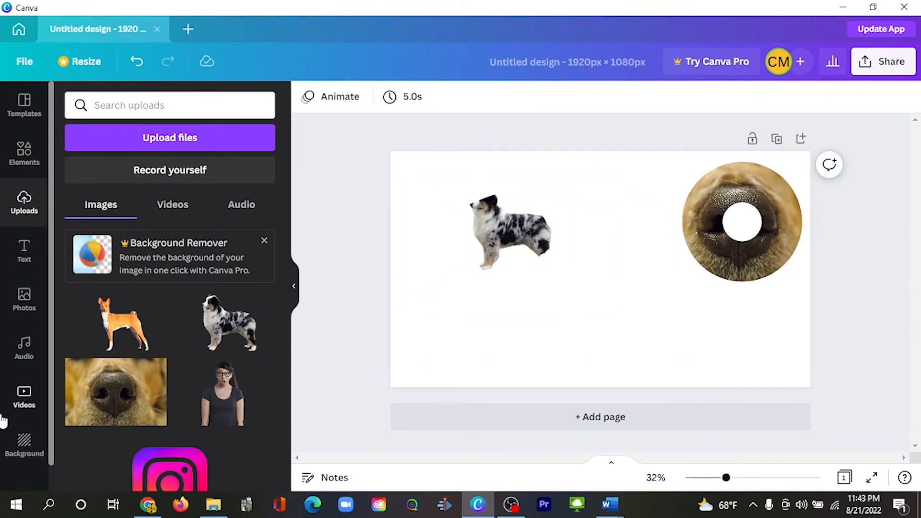
pyautogui.click(497, 247)
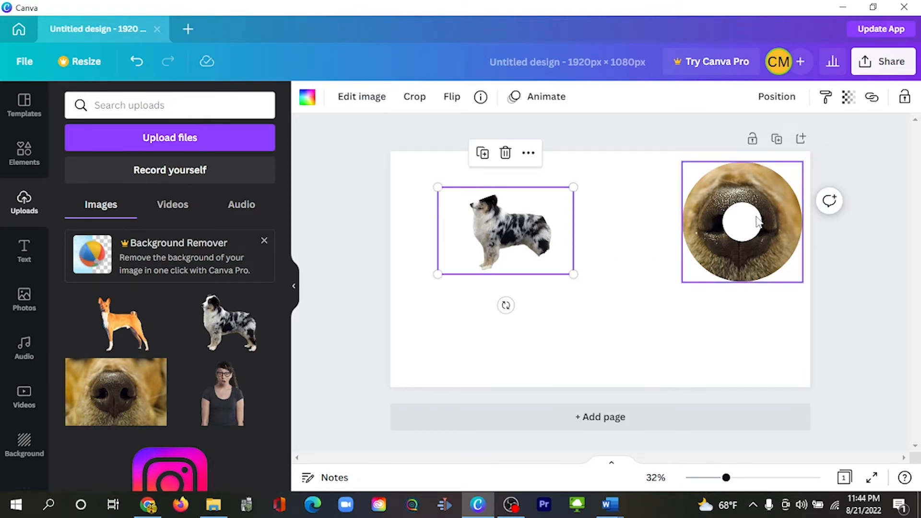
# - Move the dog nose ring left and slightly down, and shift the brush-stroke frame down toward the page's left edge
pyautogui.moveTo(758, 221); pyautogui.dragTo(682, 239)
pyautogui.moveTo(523, 235); pyautogui.dragTo(486, 262)
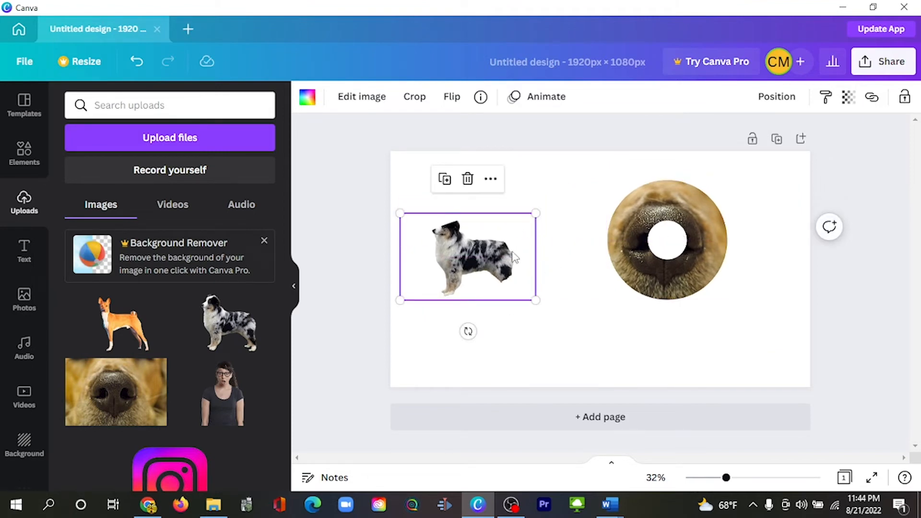
# - Replace the spotted dog in the brush-stroke frame with the uploaded Instagram logo
pyautogui.doubleClick(476, 253)
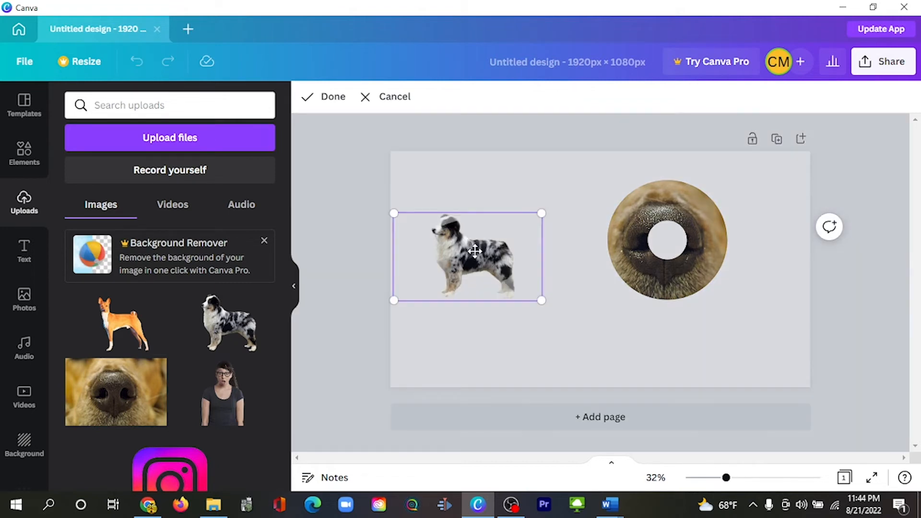
pyautogui.press('Escape')
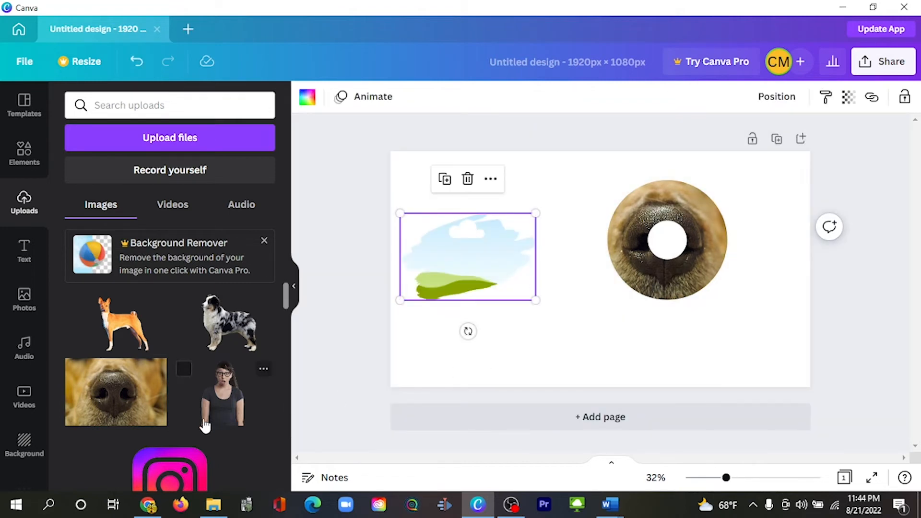
pyautogui.moveTo(181, 469); pyautogui.dragTo(430, 273)
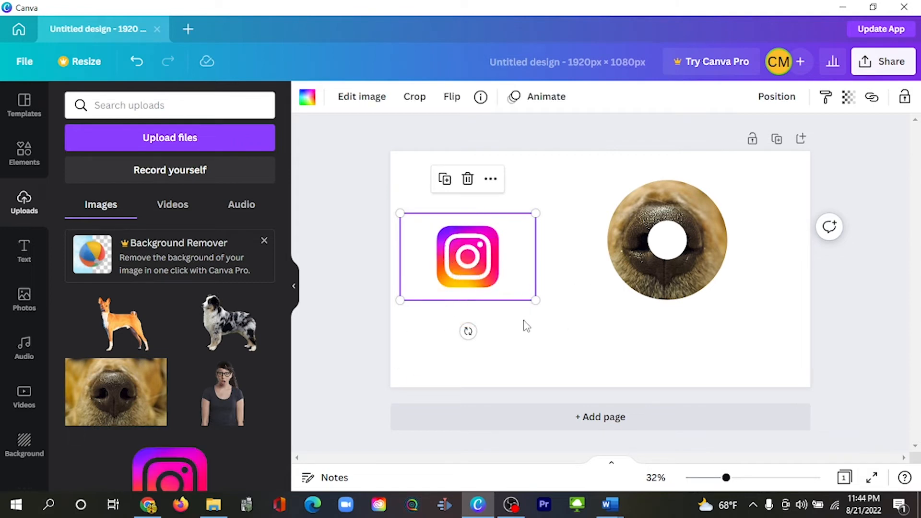
pyautogui.click(575, 338)
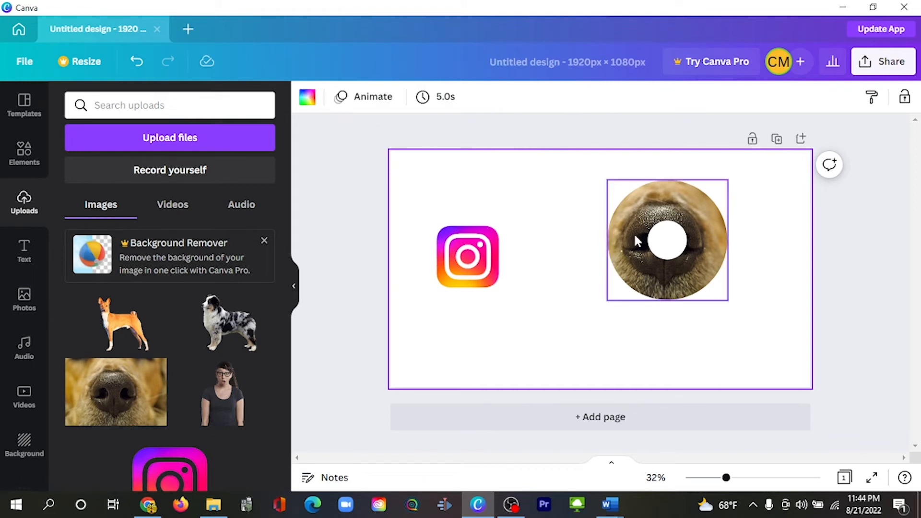
# - Switch to Microsoft Edge and open the remove.bg website
pyautogui.click(707, 282)
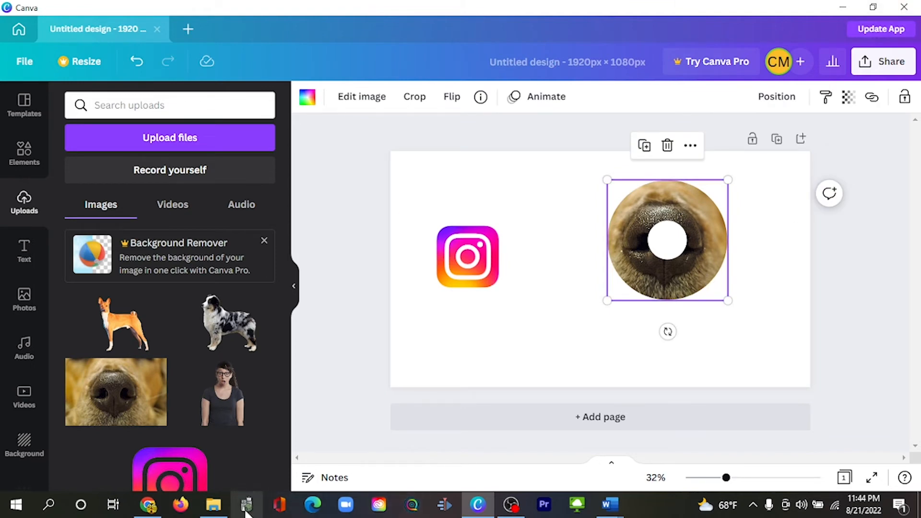
pyautogui.click(313, 506)
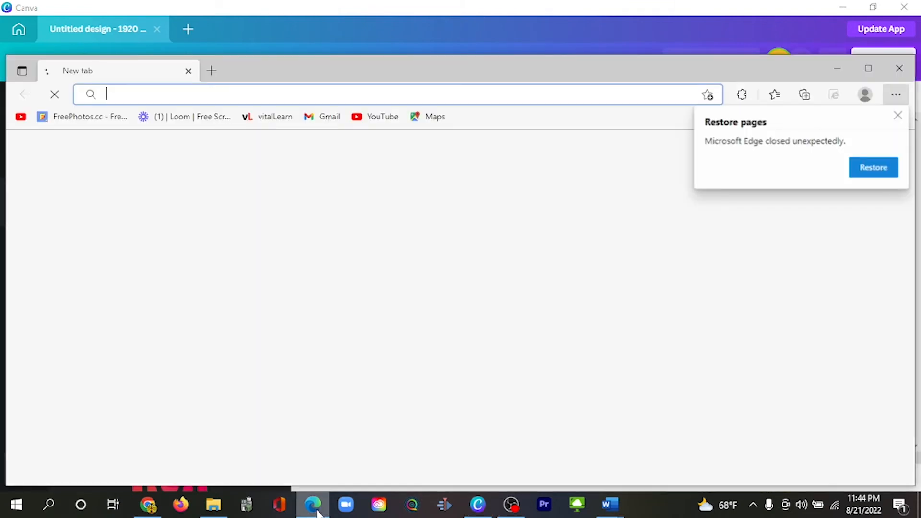
pyautogui.write('remove.bg')
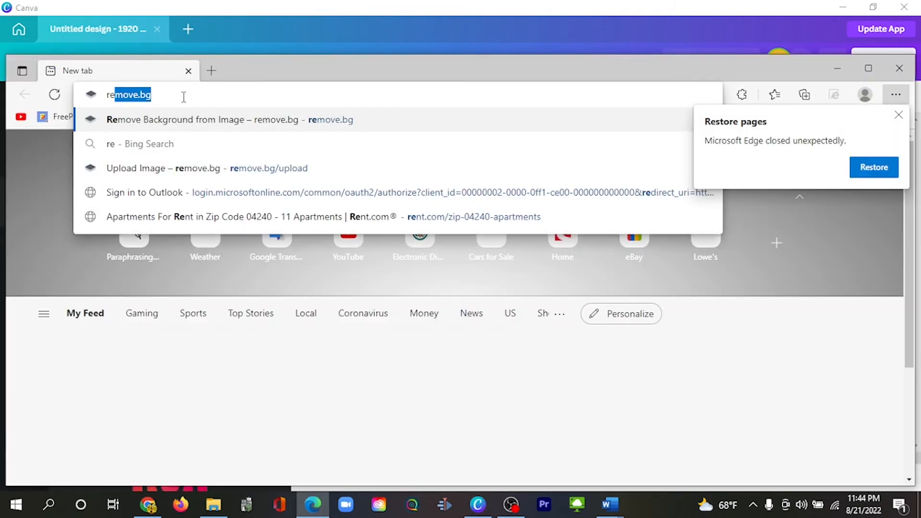
pyautogui.press('Return')
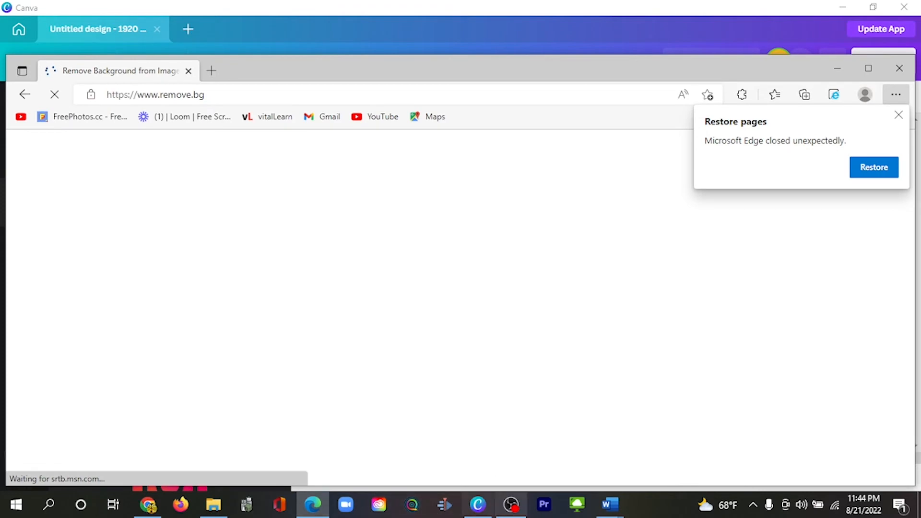
# - Switch back to Canva and download the design as a PNG named erfd into the Downloads folder
pyautogui.click(478, 505)
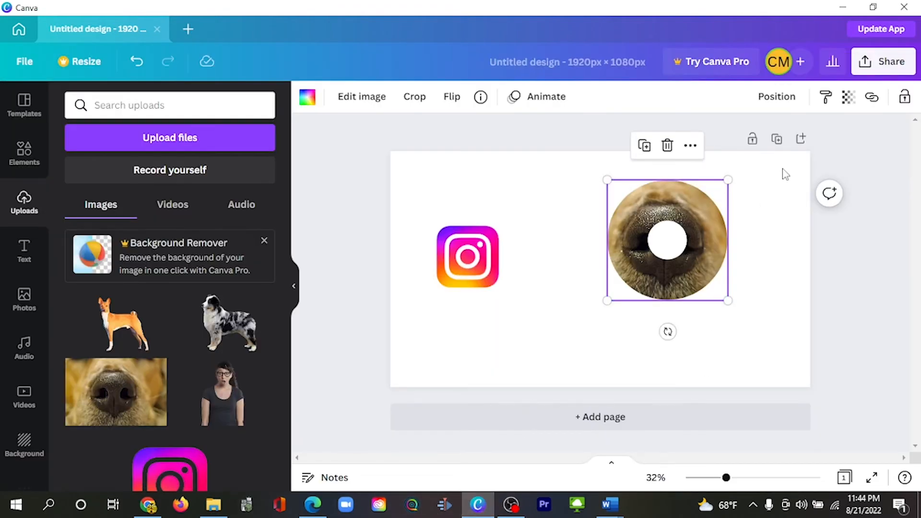
pyautogui.click(881, 64)
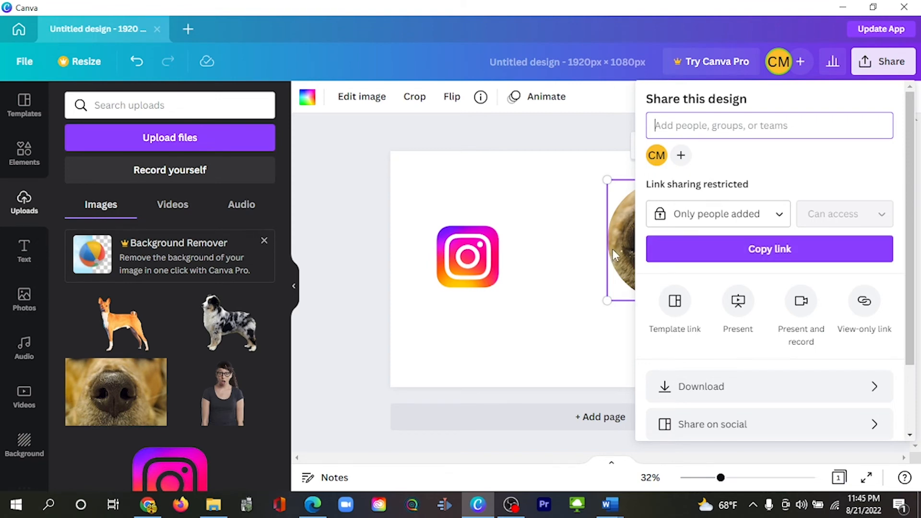
pyautogui.click(704, 391)
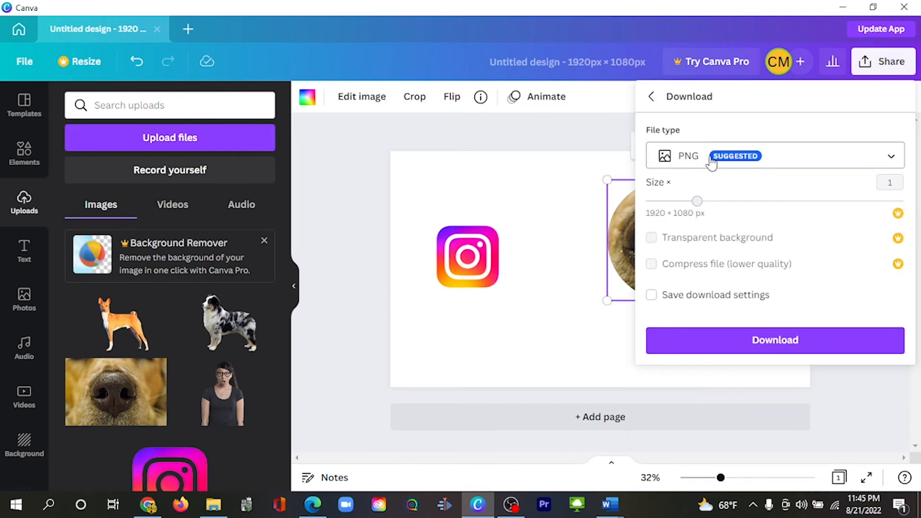
pyautogui.click(749, 341)
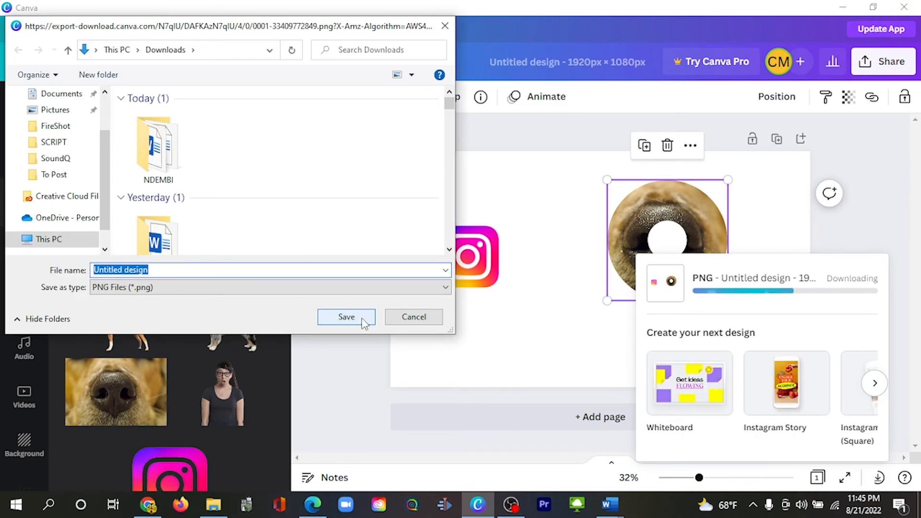
pyautogui.write('erfd')
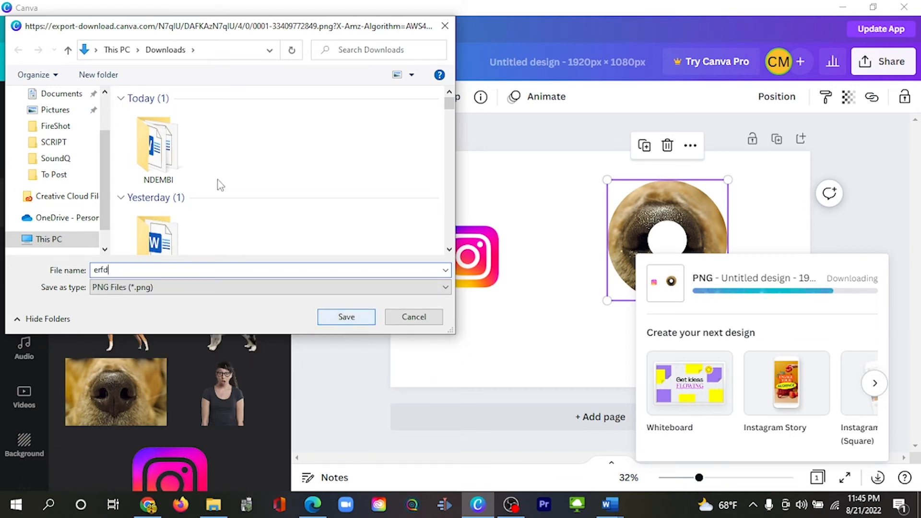
pyautogui.scroll(2, 57, 145)
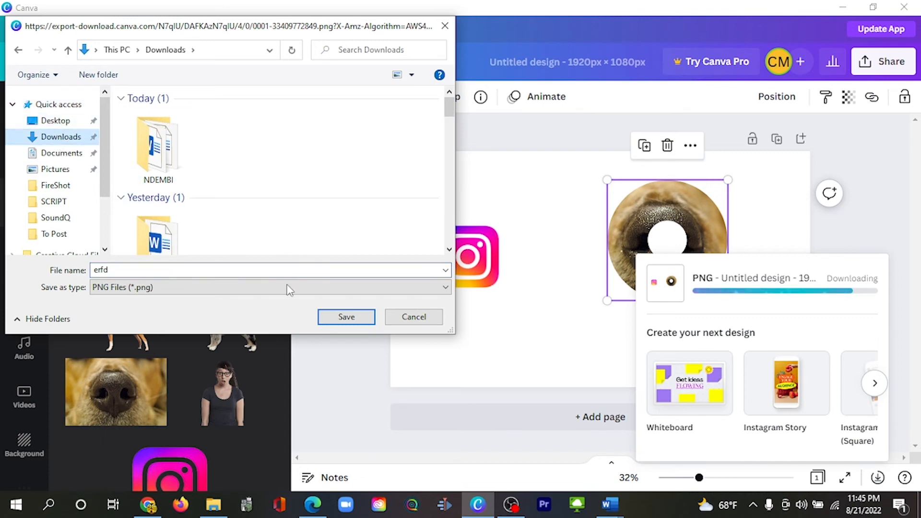
pyautogui.click(348, 319)
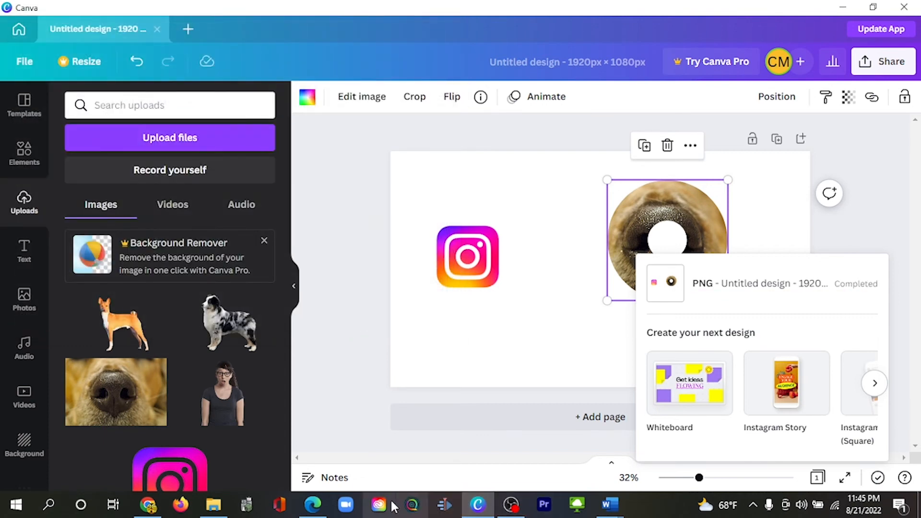
# - Switch to remove.bg in Edge and upload the erfd image from Downloads for background removal
pyautogui.click(313, 507)
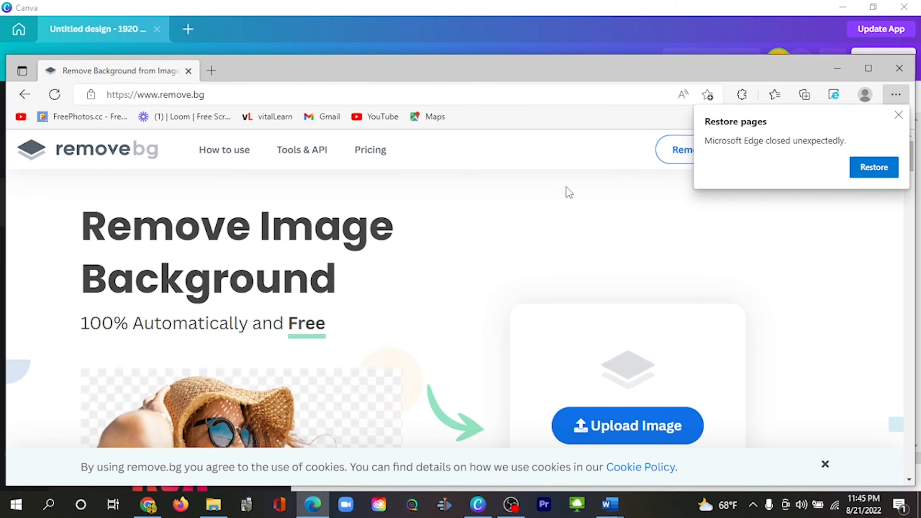
pyautogui.click(898, 117)
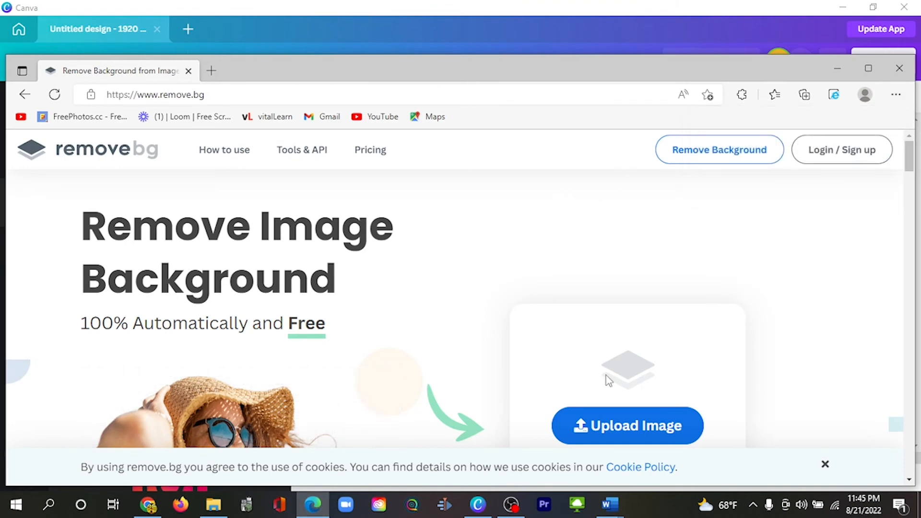
pyautogui.click(633, 435)
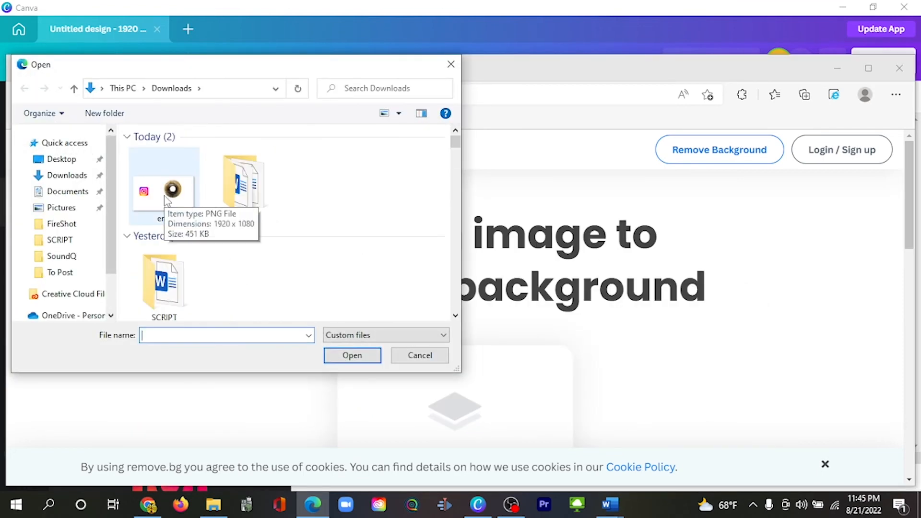
pyautogui.click(163, 197)
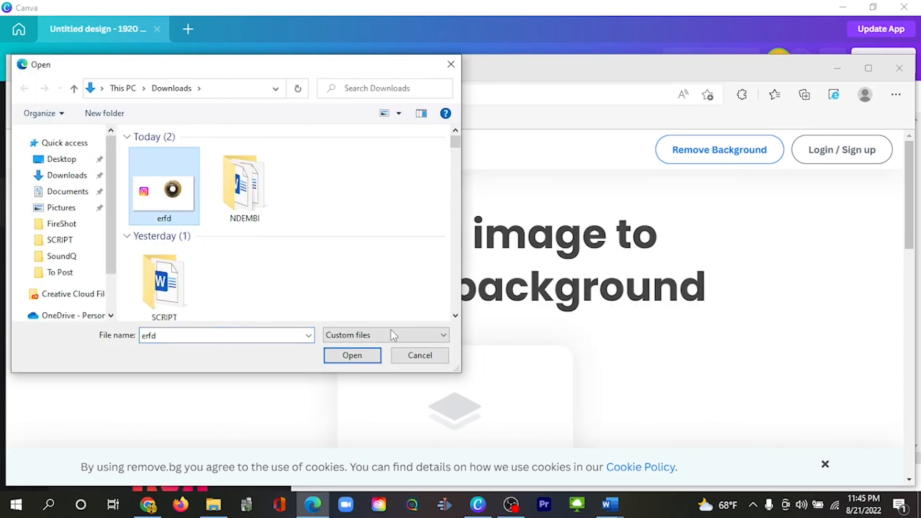
pyautogui.click(353, 357)
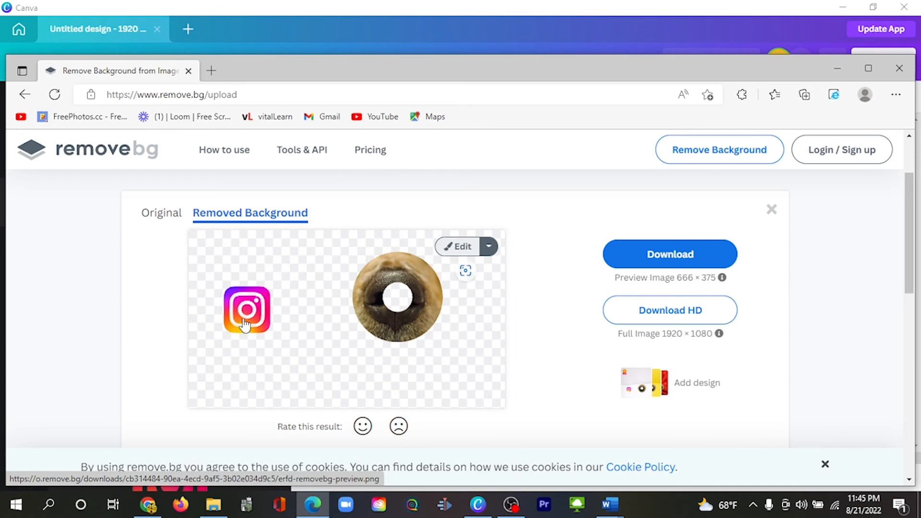
# - Download the 666 × 375 preview image without its background, view the downloaded file, and minimize the viewer
pyautogui.click(666, 254)
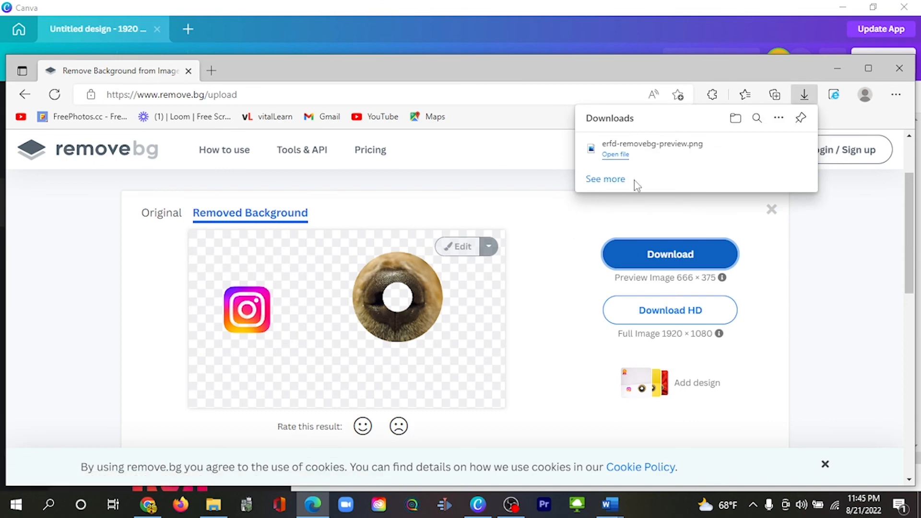
pyautogui.click(616, 155)
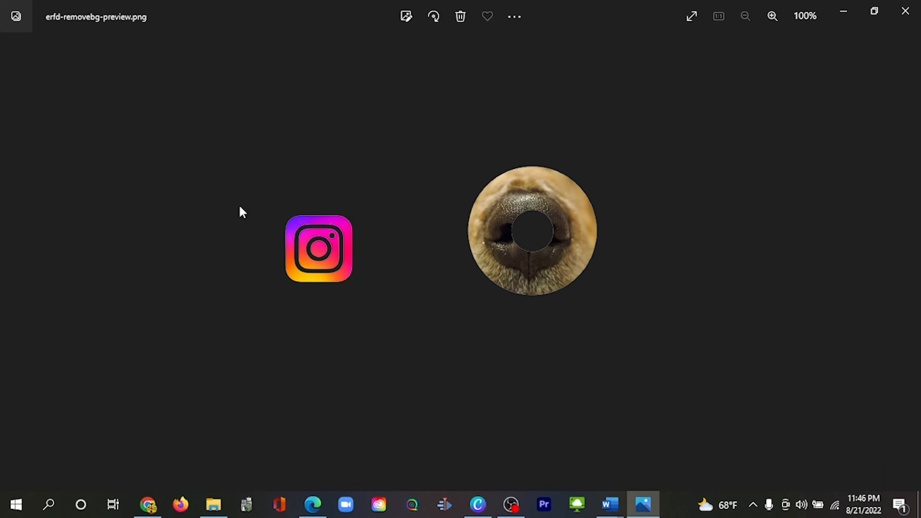
pyautogui.click(843, 14)
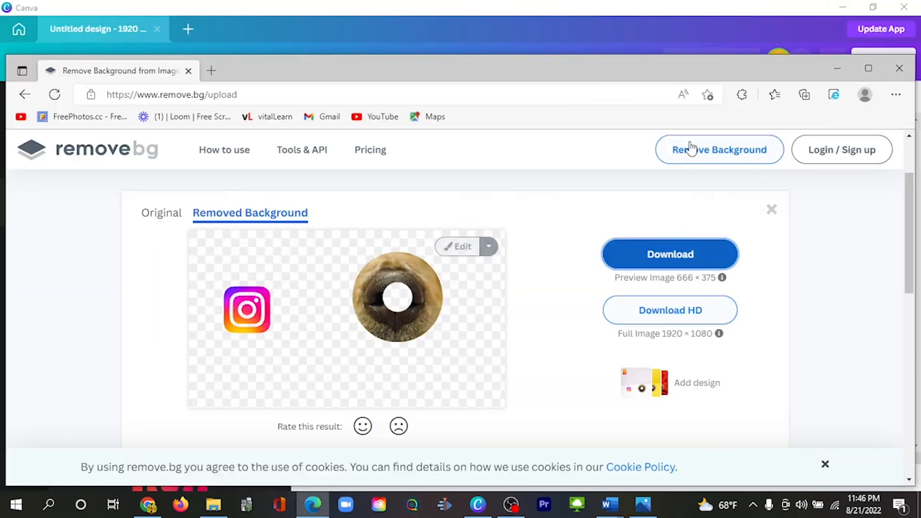
# - Switch back to Canva and dismiss the completed download pop-up
pyautogui.click(480, 510)
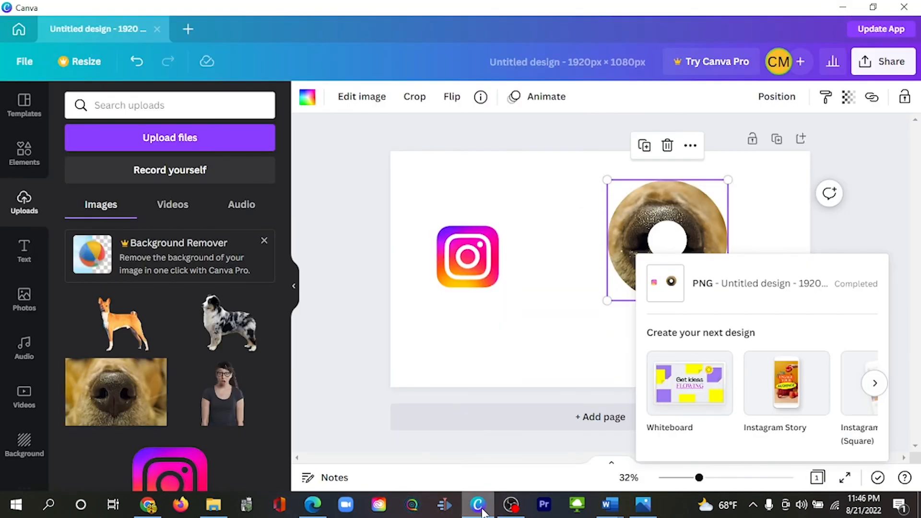
pyautogui.click(542, 367)
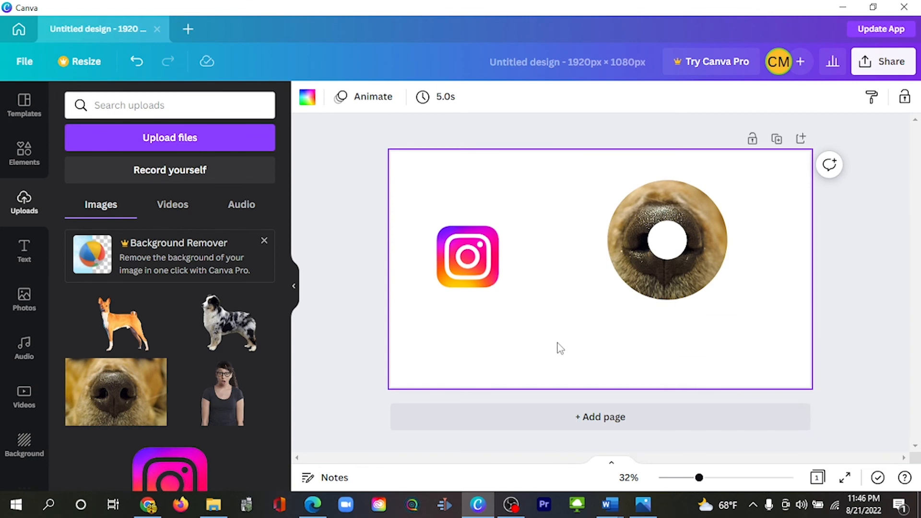